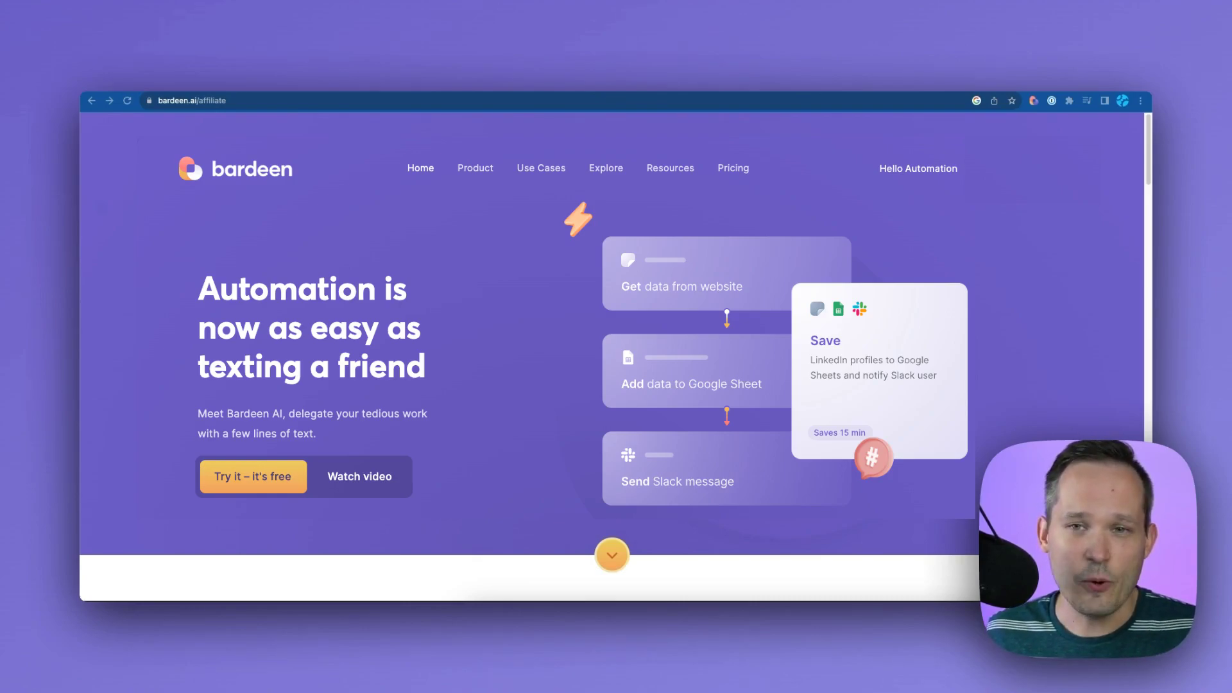
# - Open the Bardeen extension's My Playbooks list
pyautogui.click(1034, 101)
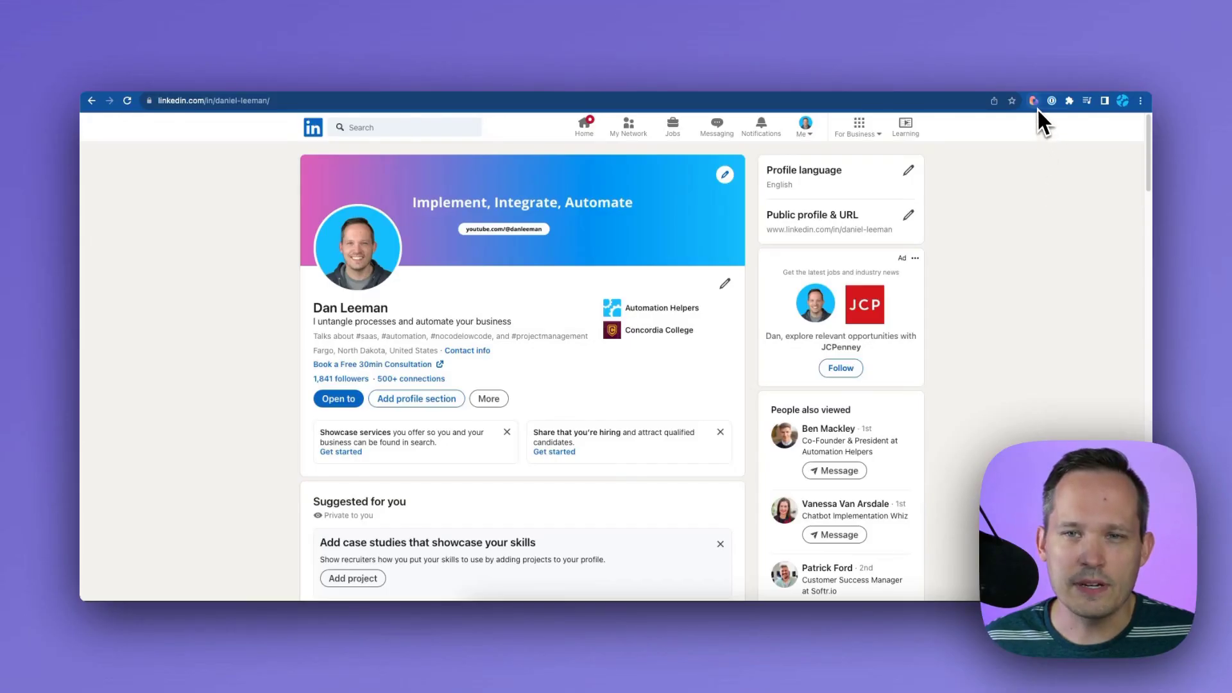
# - Open Bardeen over the LinkedIn profile page and start a new blank playbook
pyautogui.click(1034, 103)
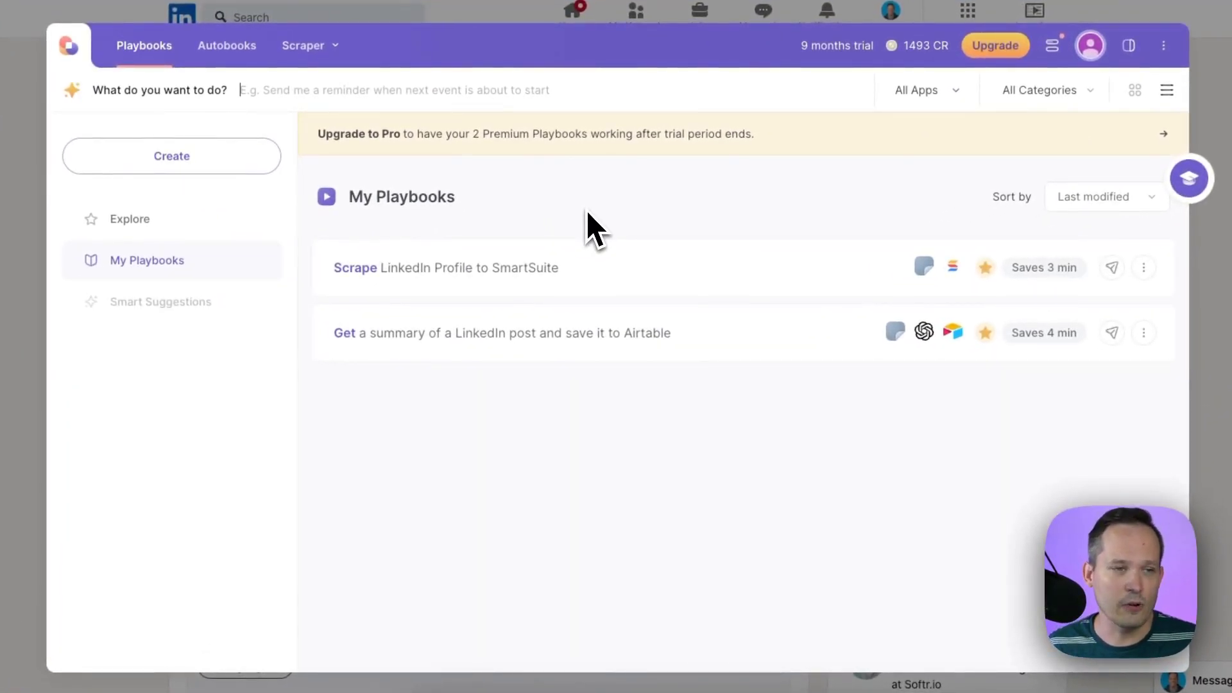
pyautogui.click(183, 170)
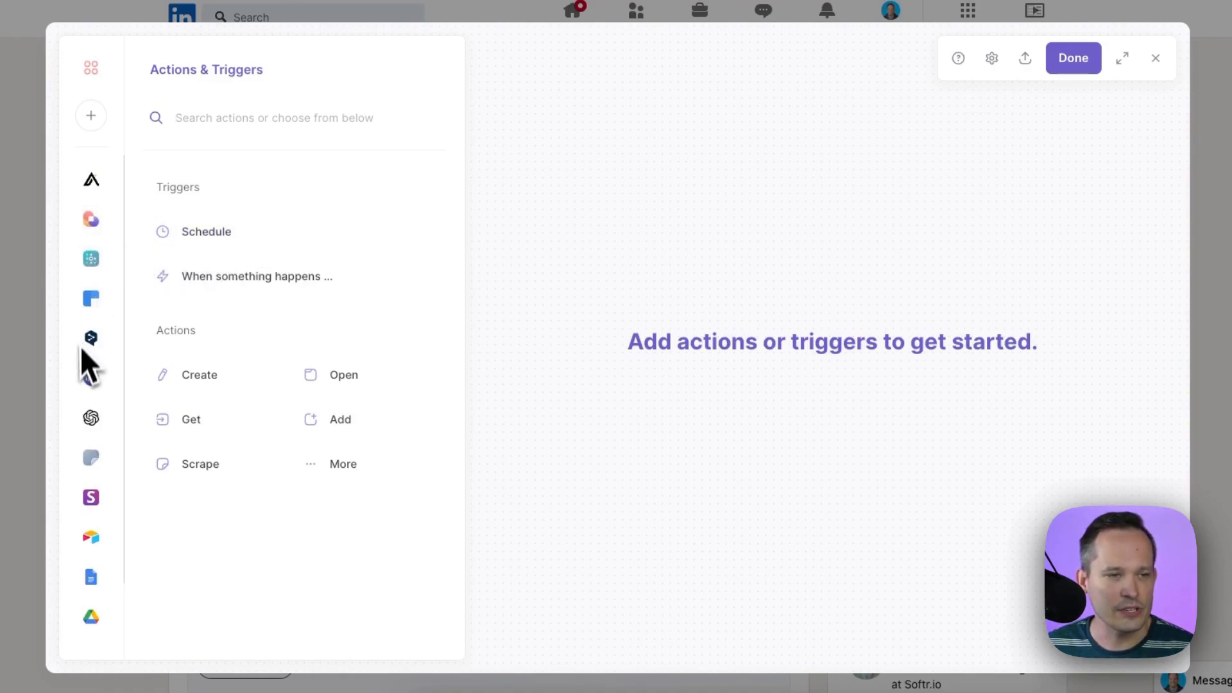
pyautogui.scroll(-2, 81, 372)
pyautogui.scroll(2, 81, 373)
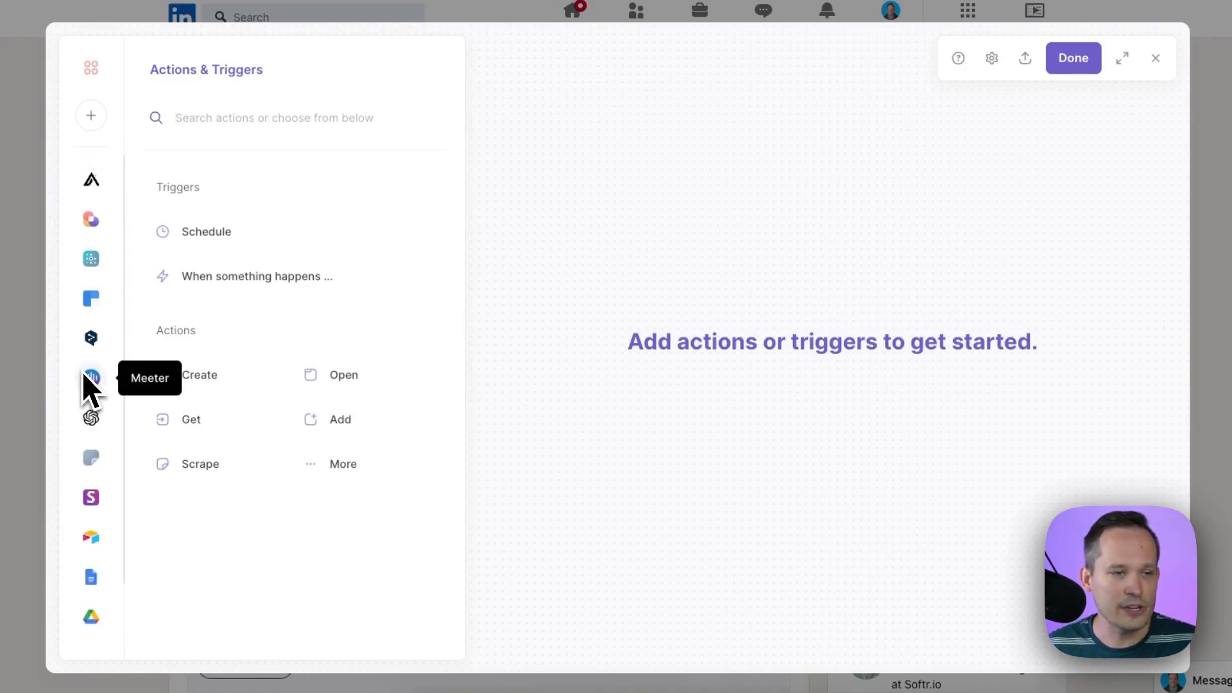
pyautogui.scroll(-2, 84, 374)
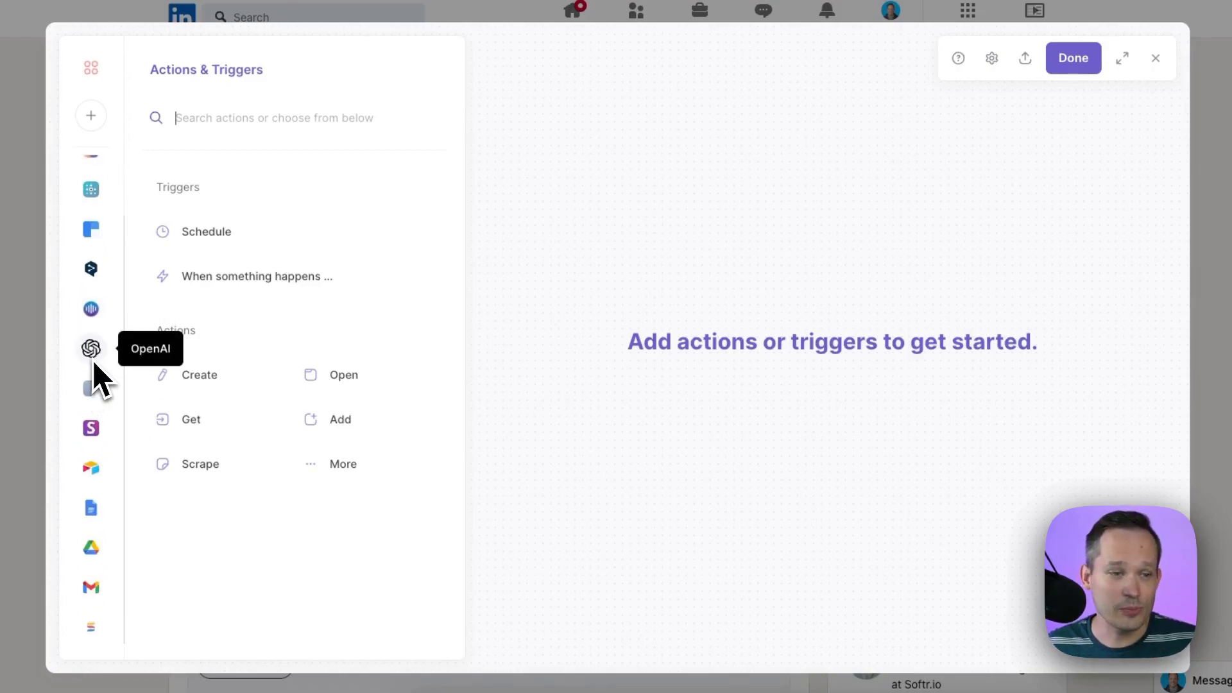
pyautogui.scroll(2, 106, 494)
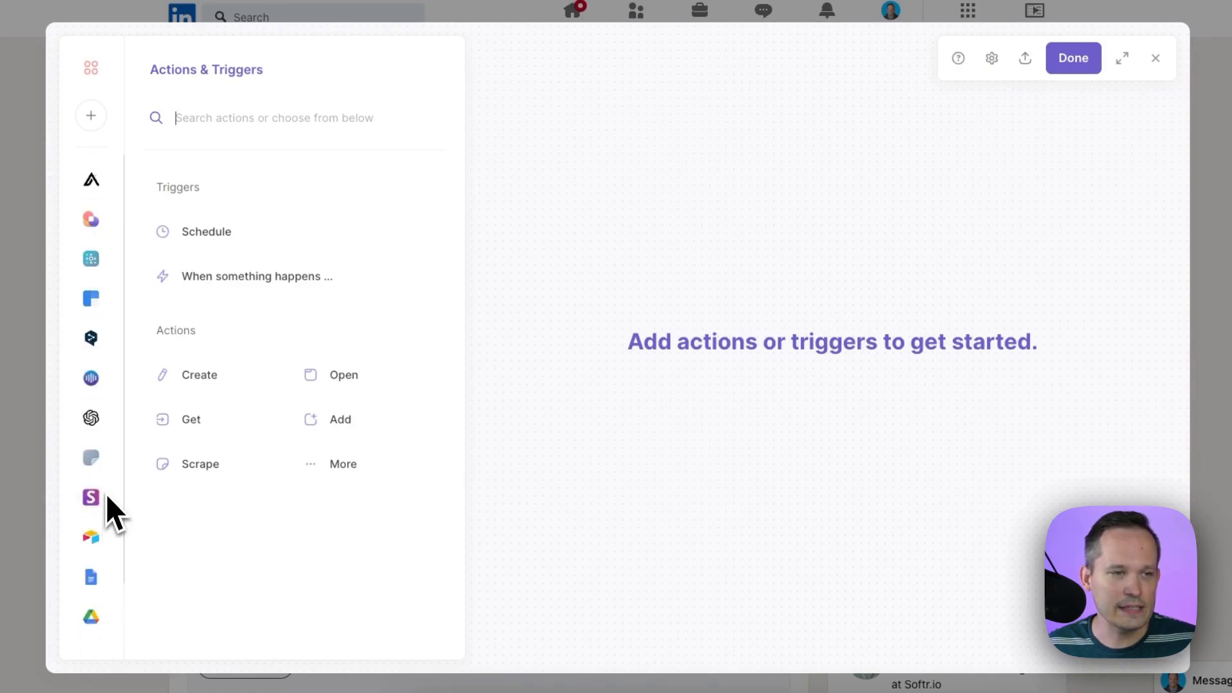
pyautogui.click(92, 127)
pyautogui.scroll(-4, 528, 376)
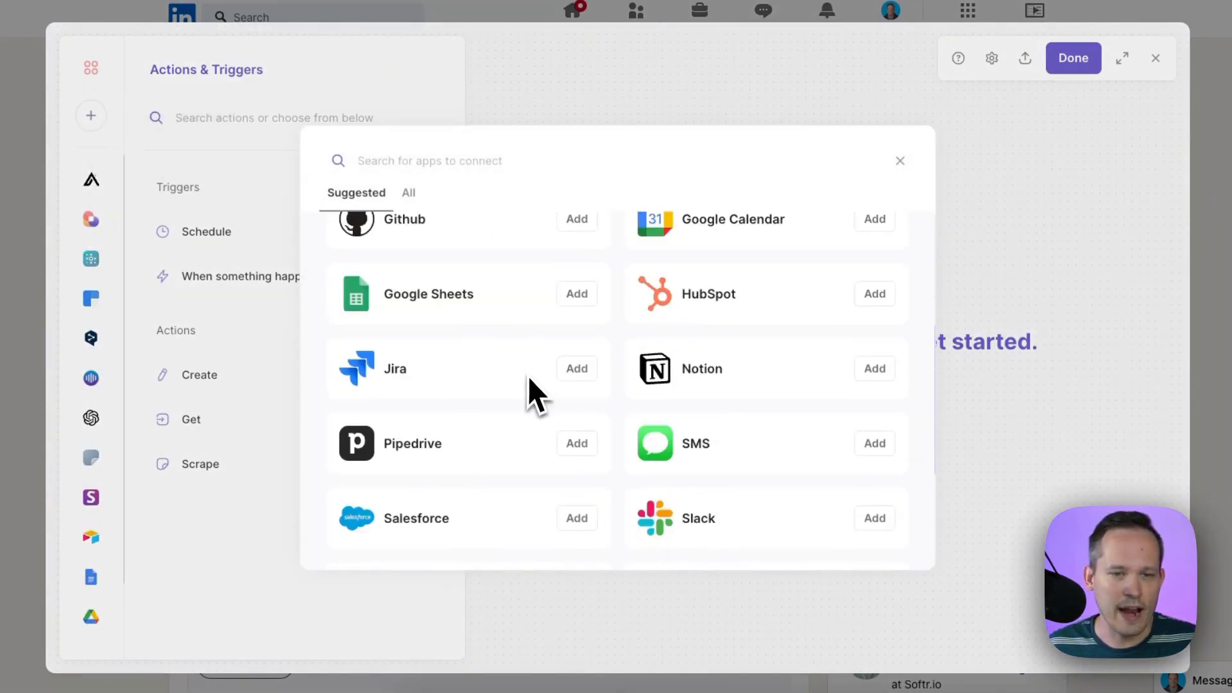
pyautogui.scroll(-3, 529, 379)
pyautogui.scroll(7, 530, 383)
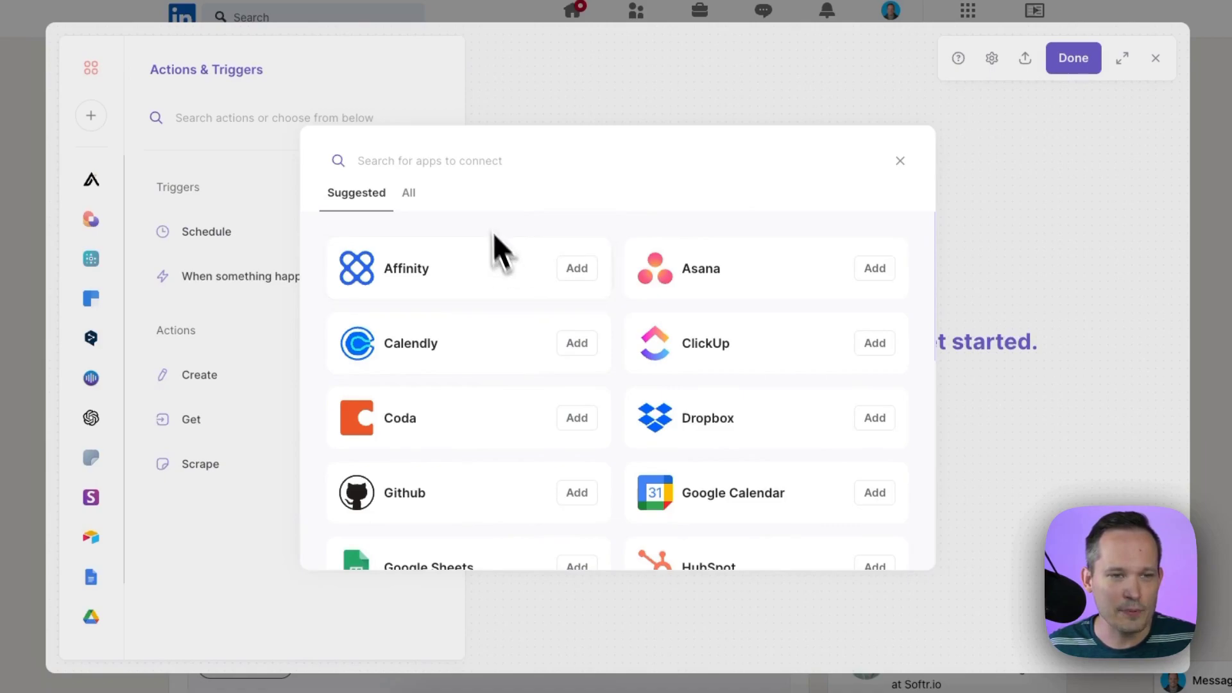
pyautogui.click(472, 163)
pyautogui.write('Sma')
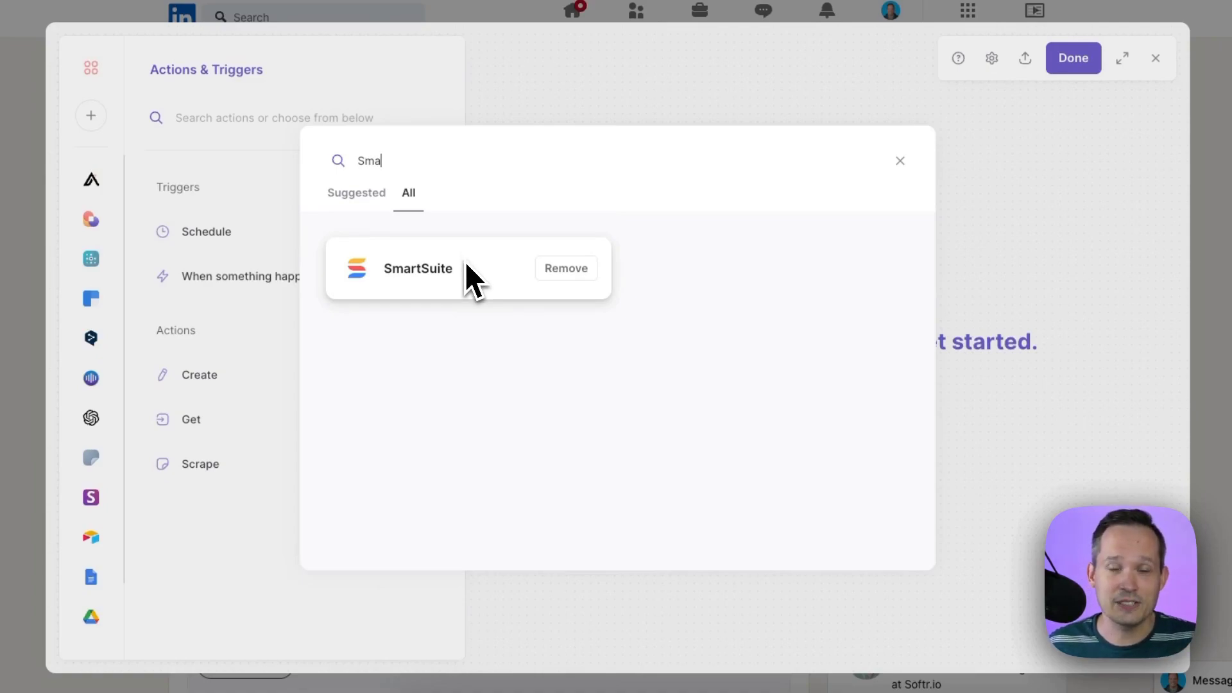
pyautogui.press('Escape')
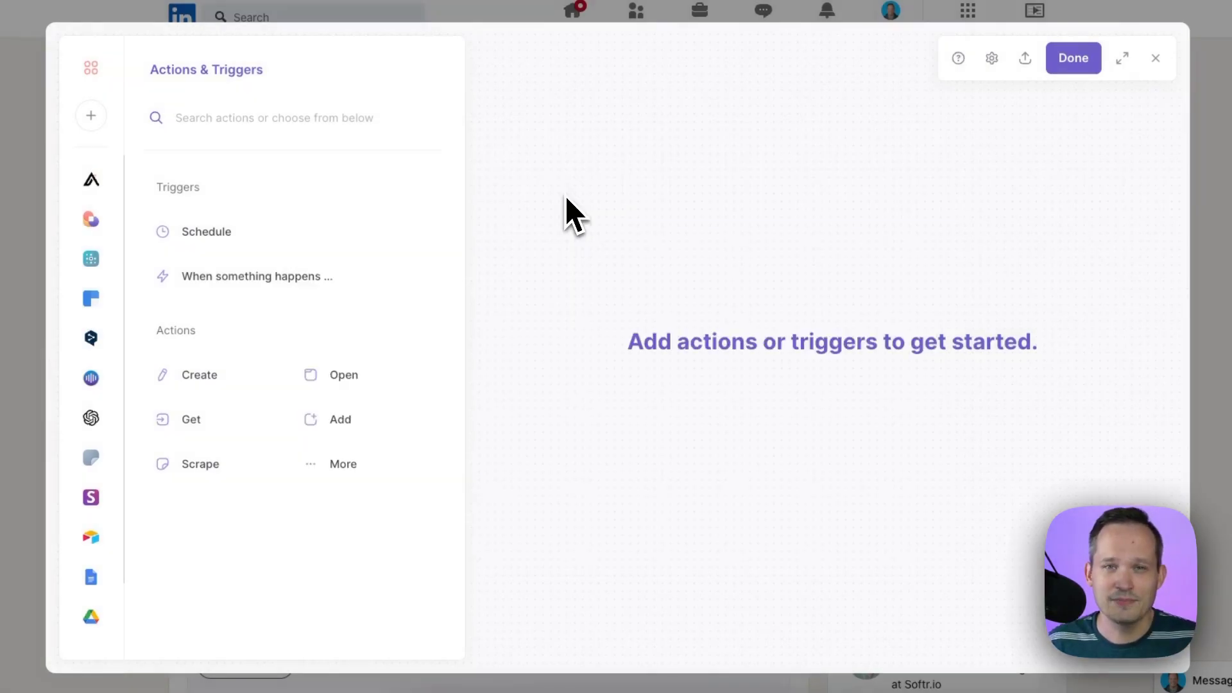
# - Add a 'Scrape data on active tab' action using the 'LinkedIn profile (by Bardeen)' template
pyautogui.click(94, 468)
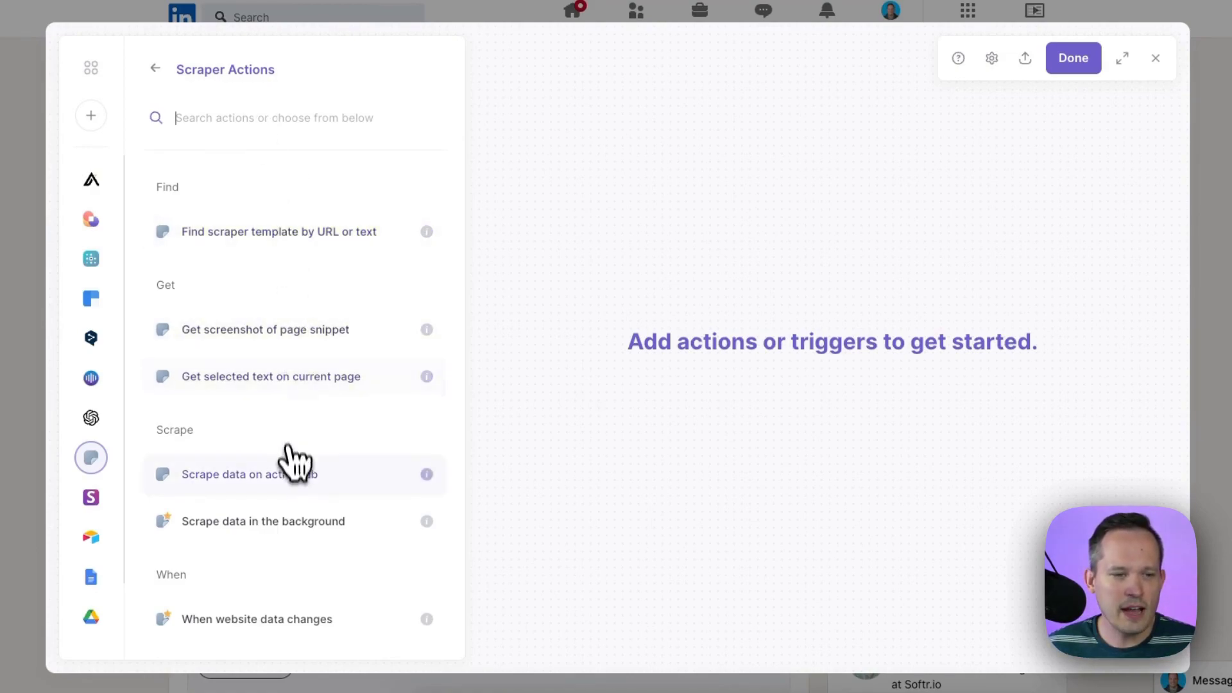
pyautogui.click(292, 477)
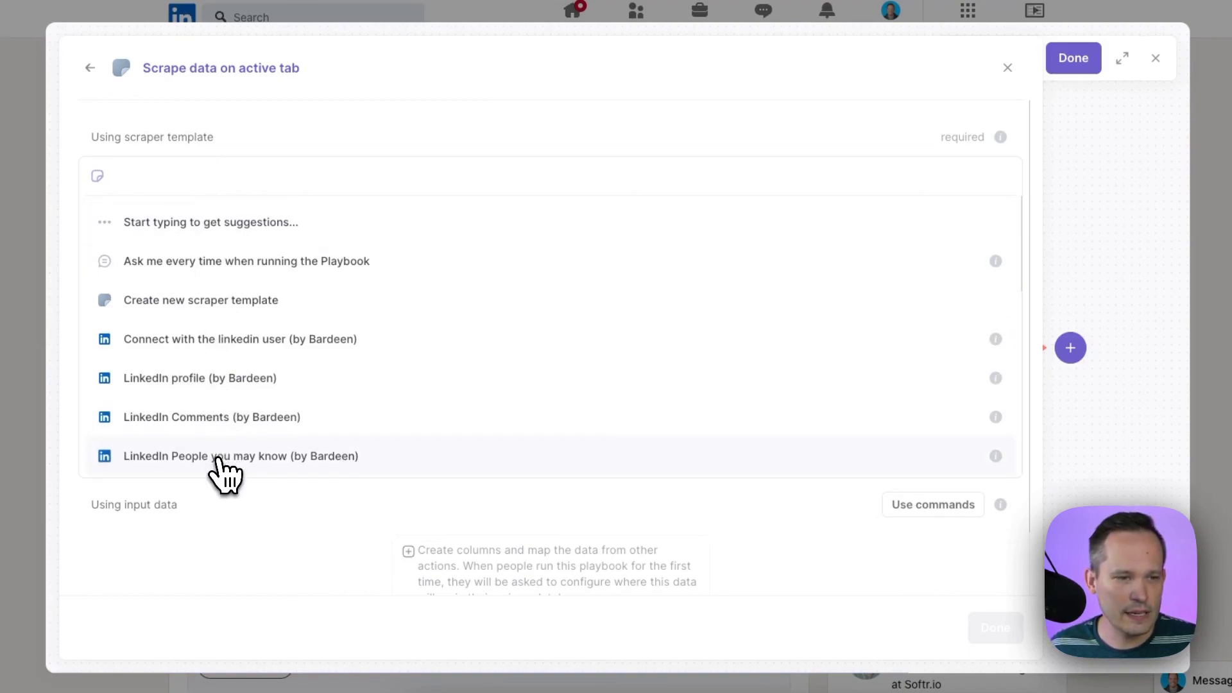
pyautogui.click(249, 387)
pyautogui.click(307, 652)
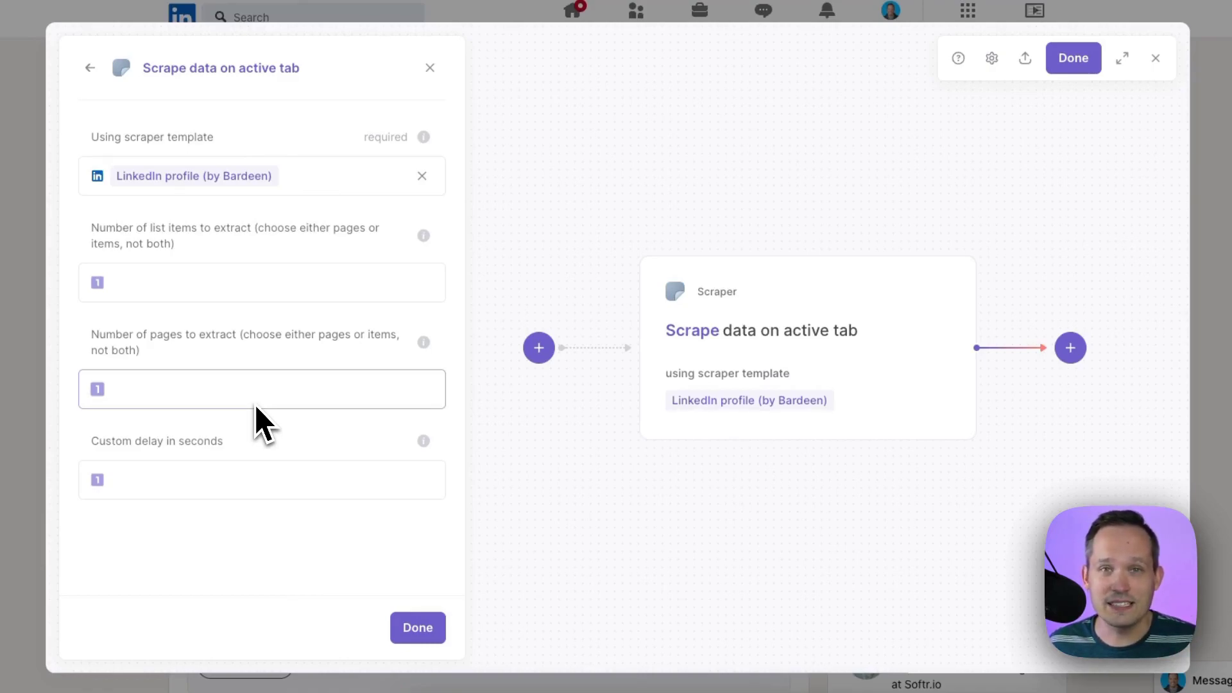
# - Finish the scraper step and add a 'Create SmartSuite record' action in solution Bardeen Demo
pyautogui.click(402, 635)
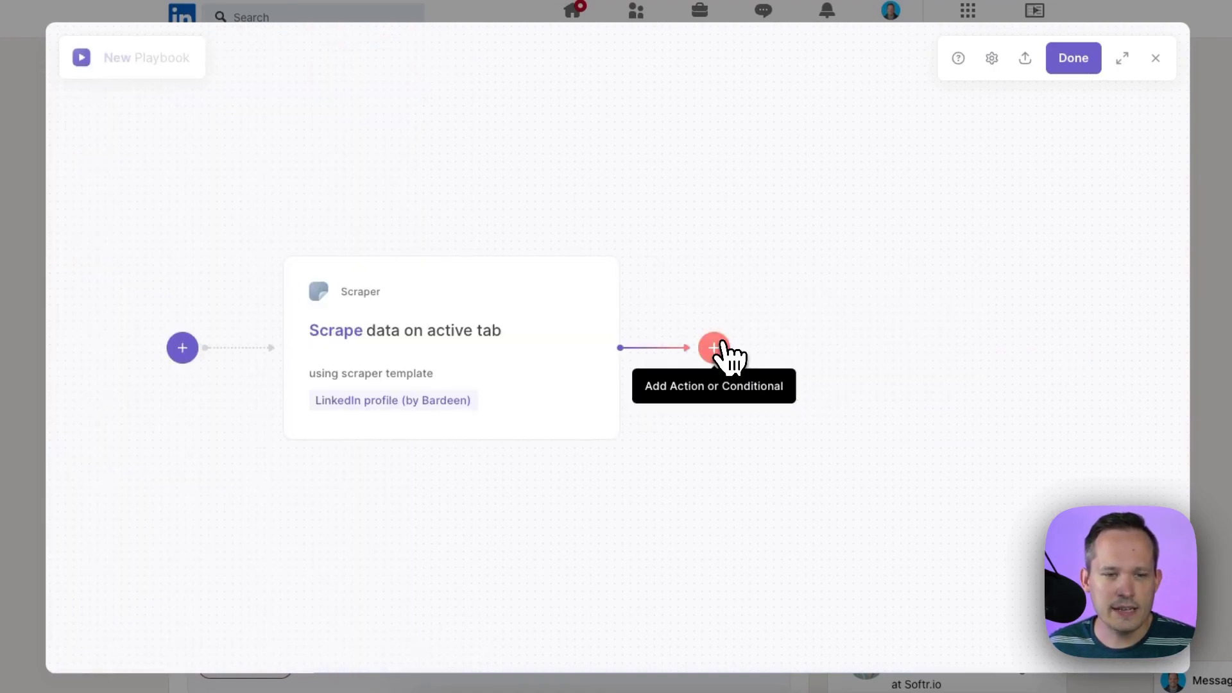
pyautogui.click(722, 347)
pyautogui.click(720, 394)
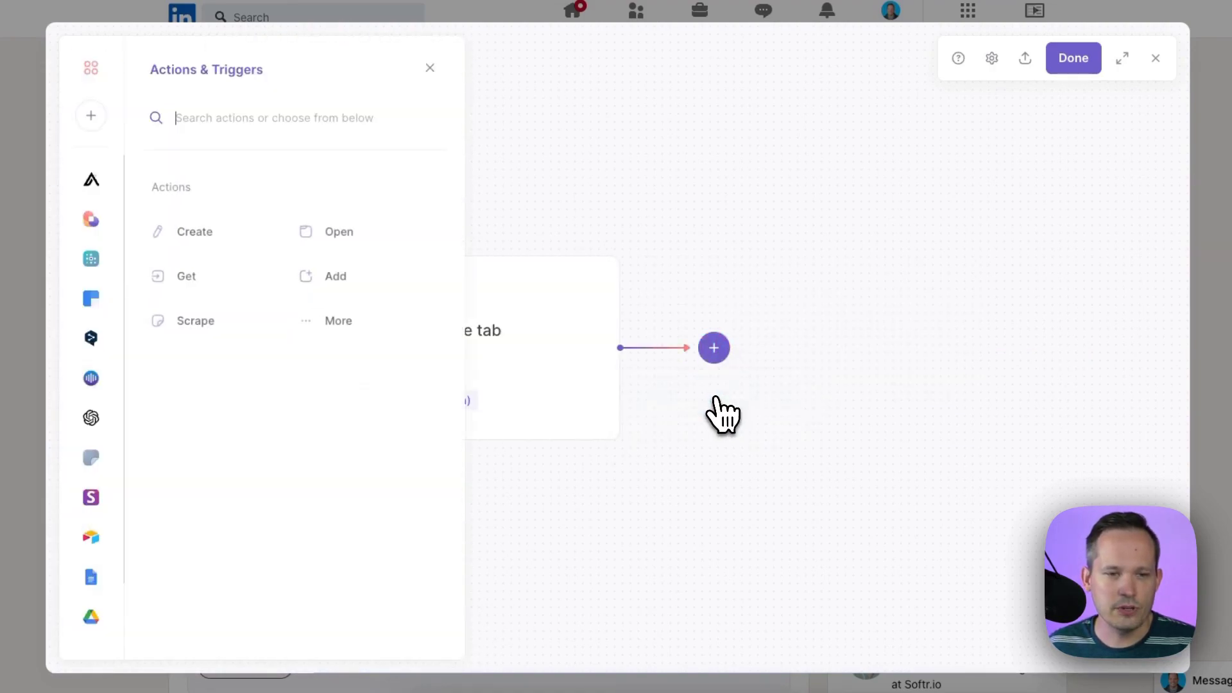
pyautogui.scroll(-1, 98, 475)
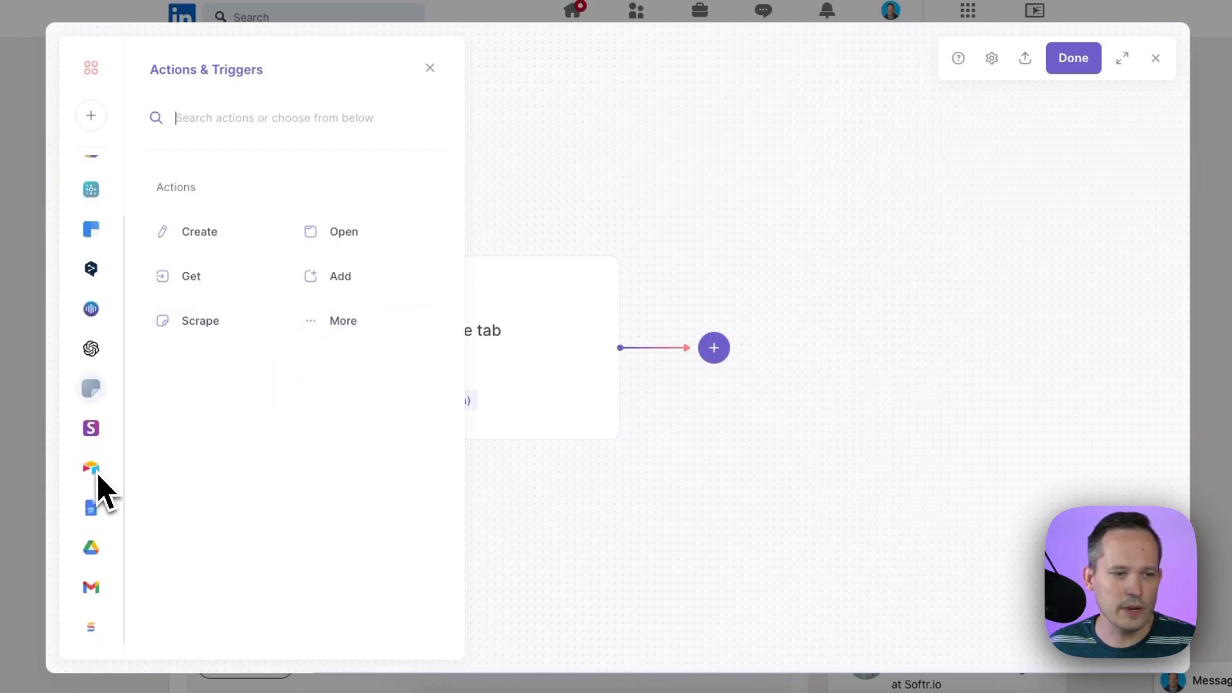
pyautogui.click(91, 628)
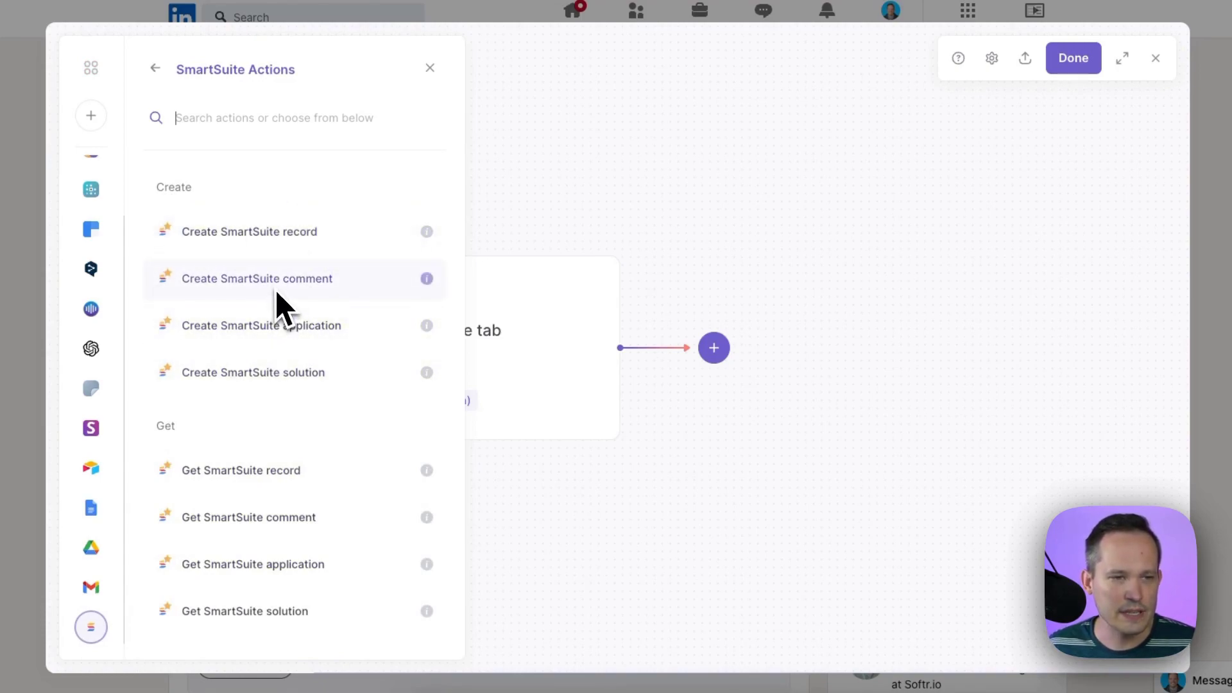
pyautogui.click(269, 243)
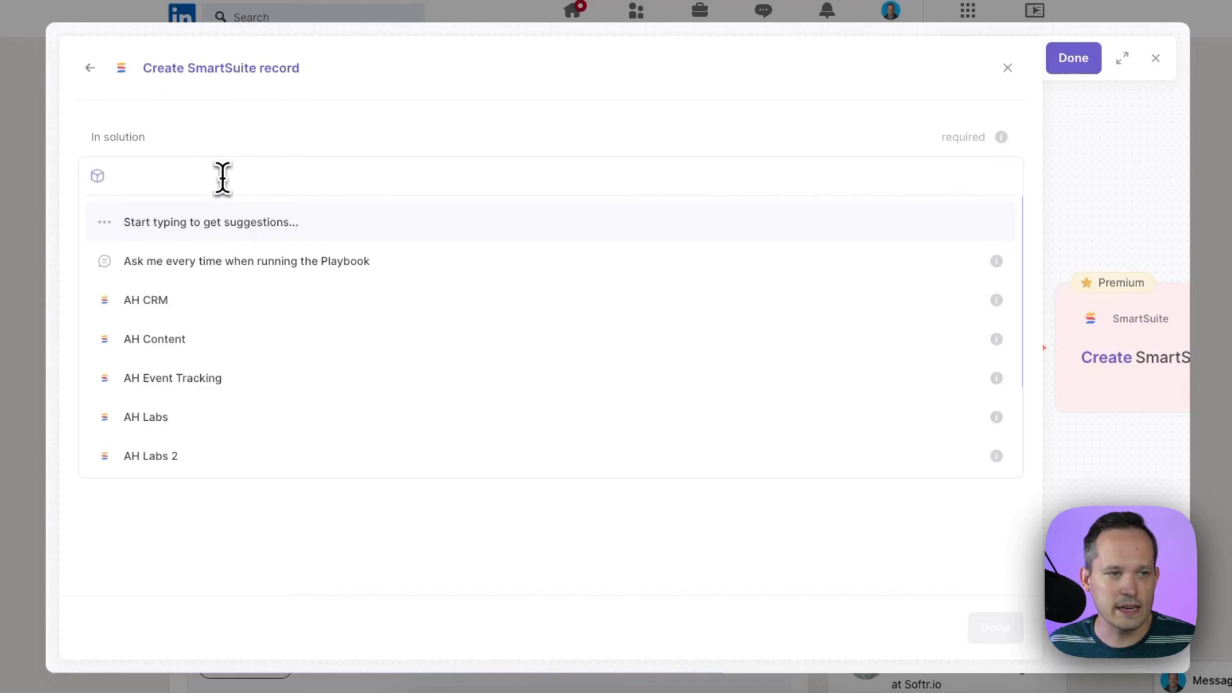
pyautogui.write('Bard')
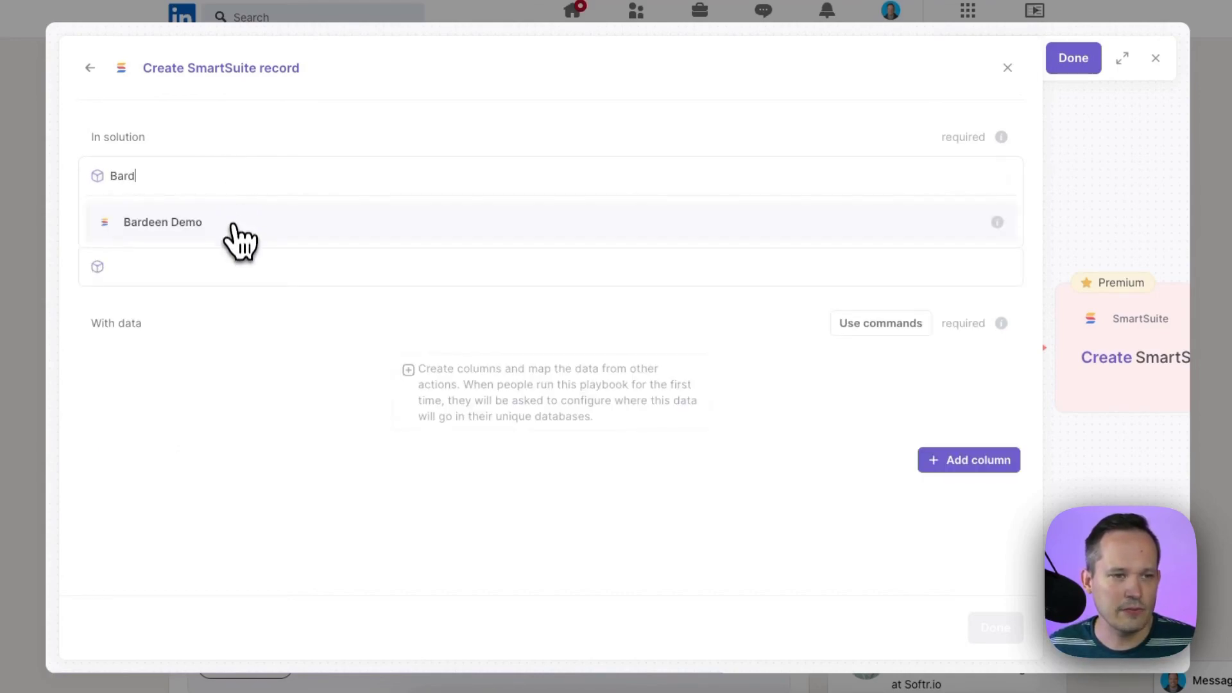
pyautogui.click(232, 226)
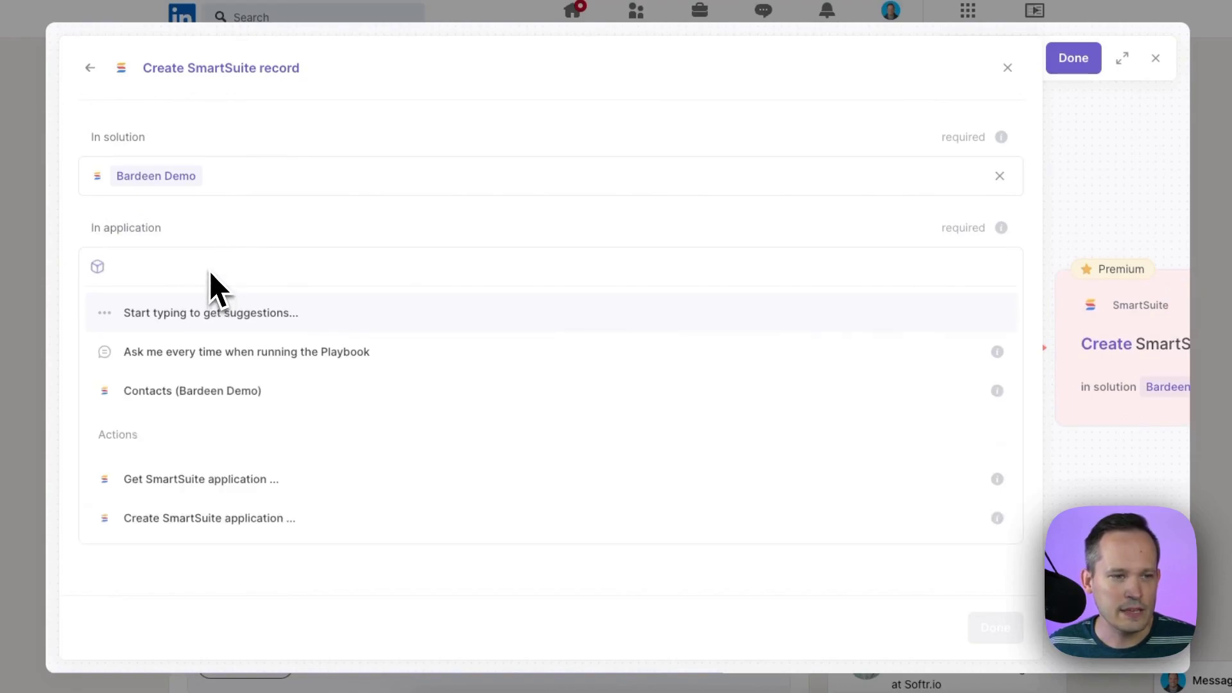
# - Target the Contacts (Bardeen Demo) table and map the scraped Name into the Title field
pyautogui.click(257, 393)
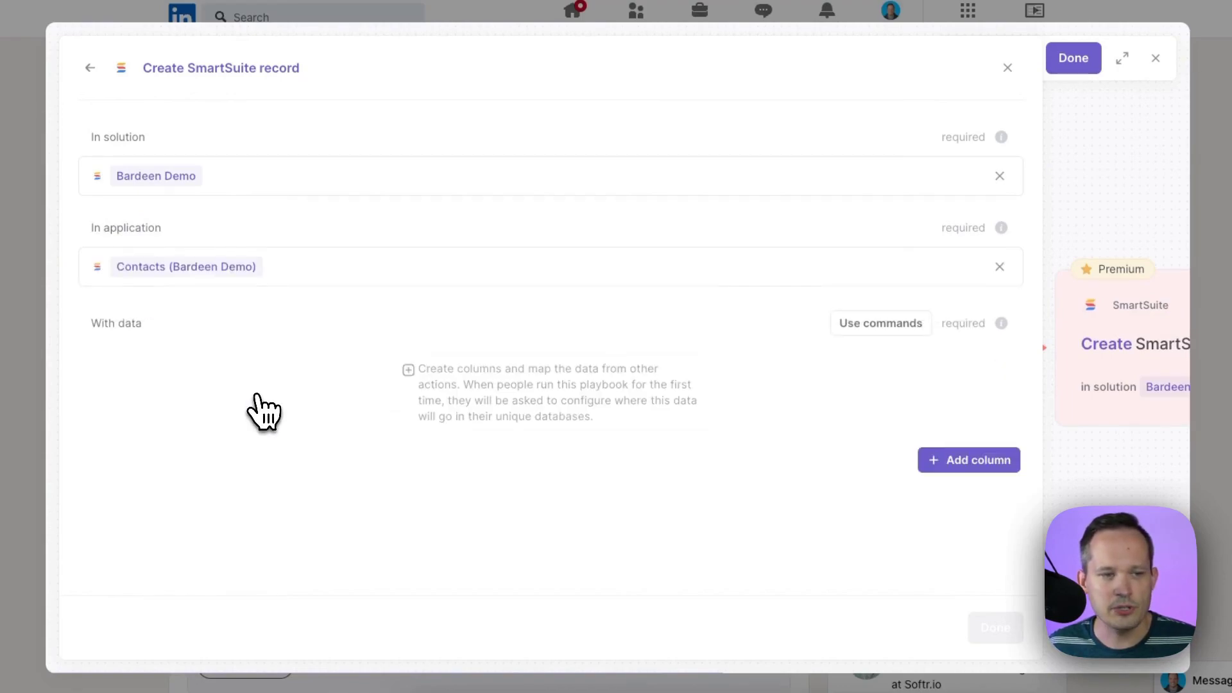
pyautogui.scroll(-3, 560, 326)
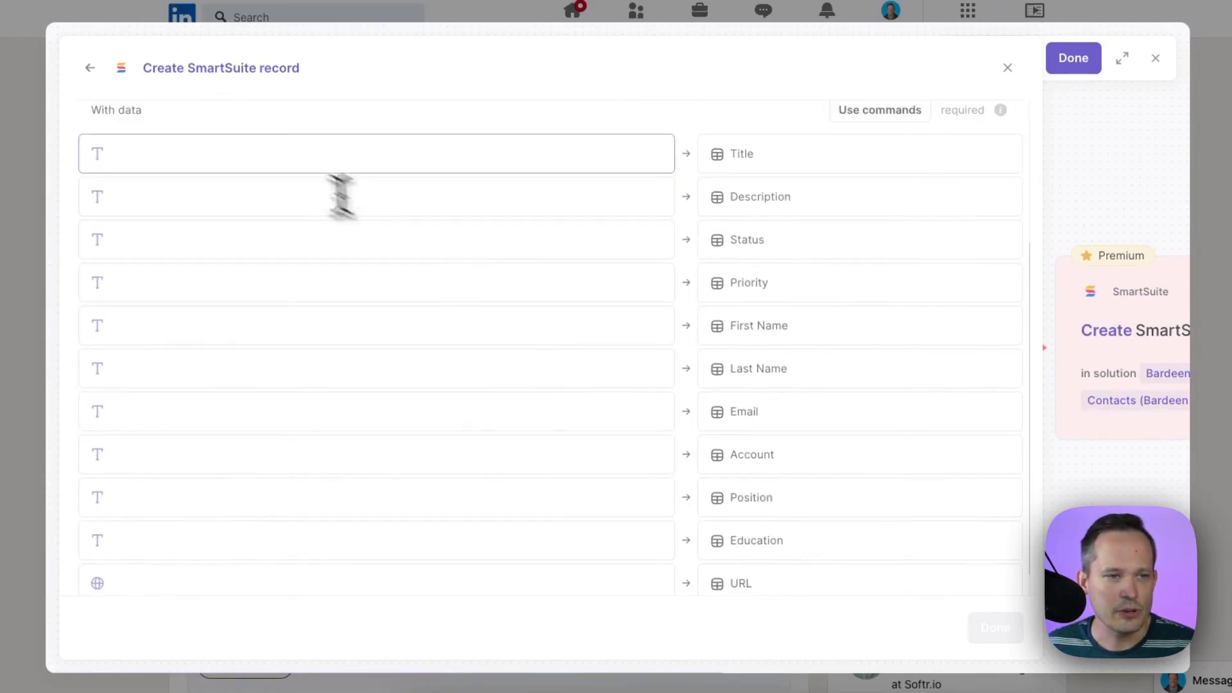
pyautogui.click(233, 149)
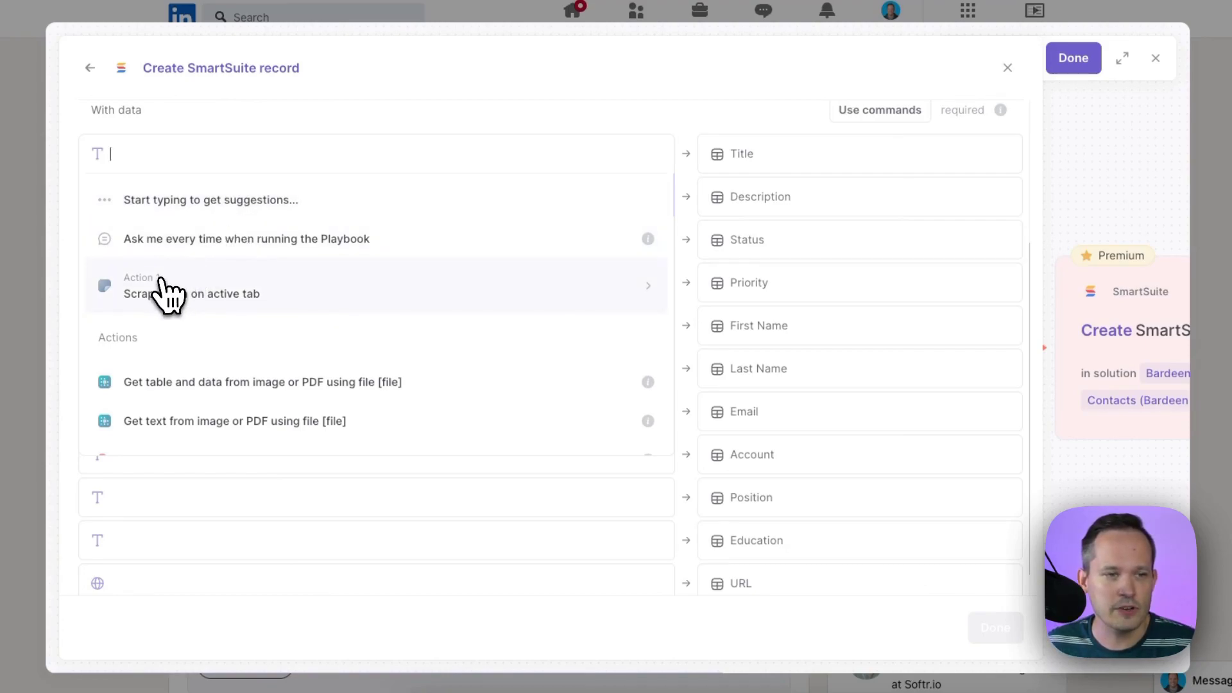
pyautogui.click(212, 294)
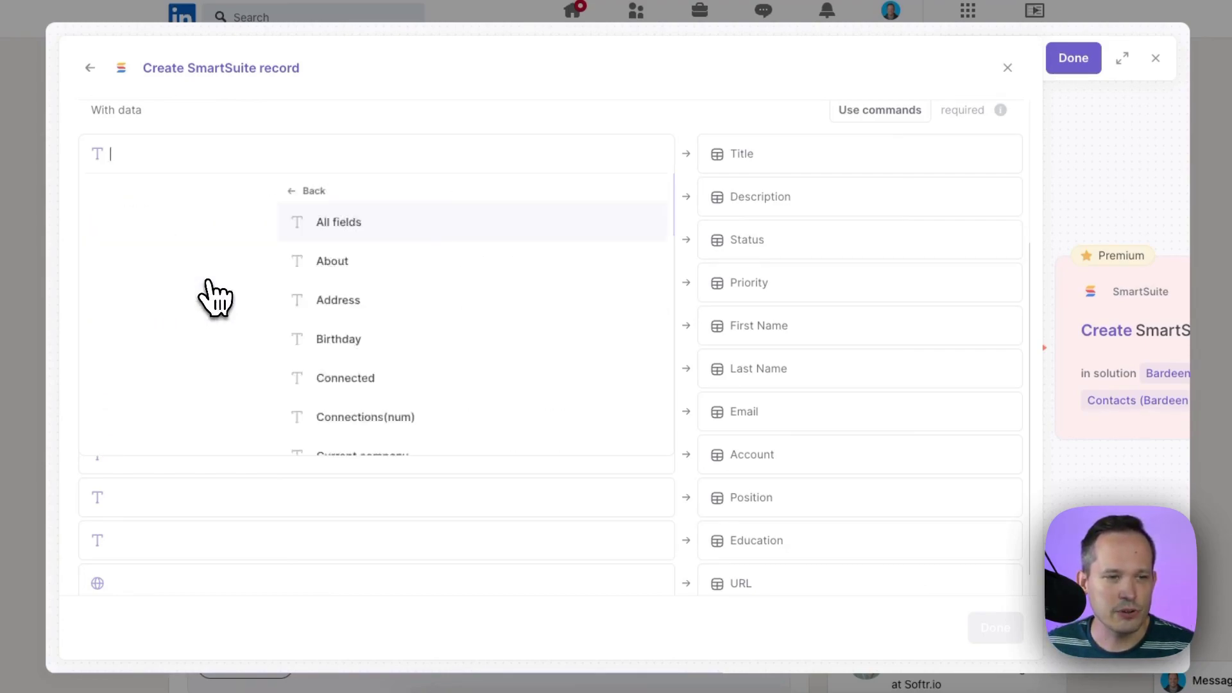
pyautogui.scroll(-7, 212, 293)
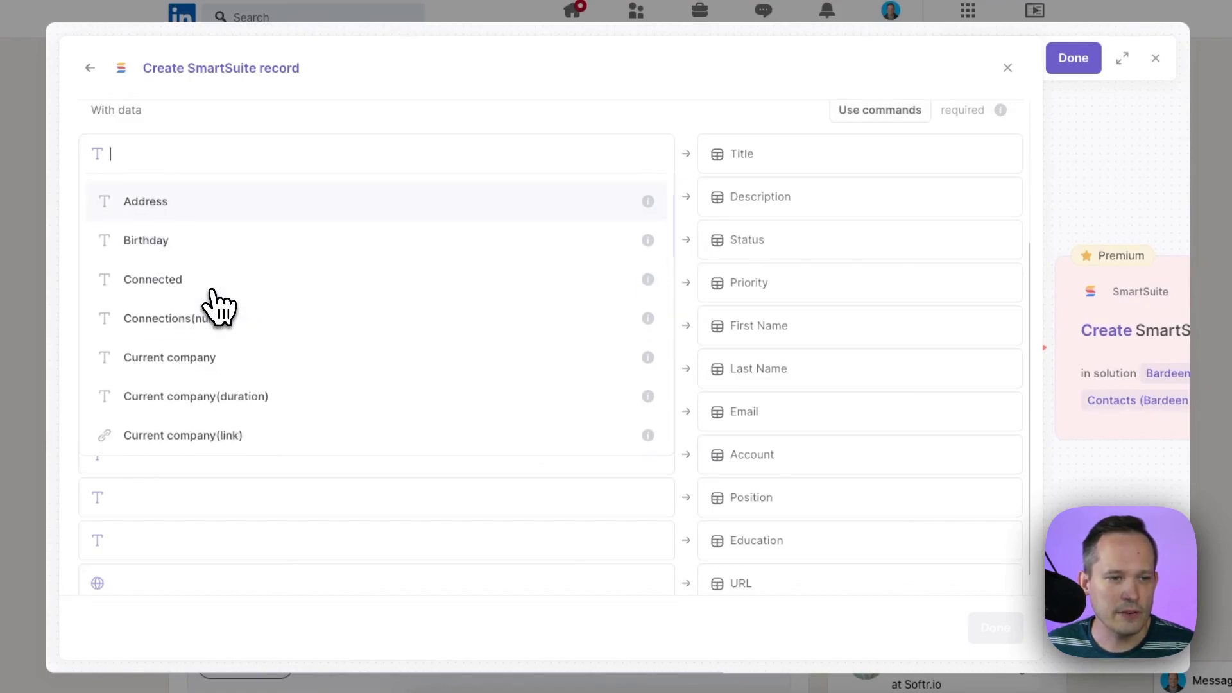
pyautogui.scroll(-6, 212, 294)
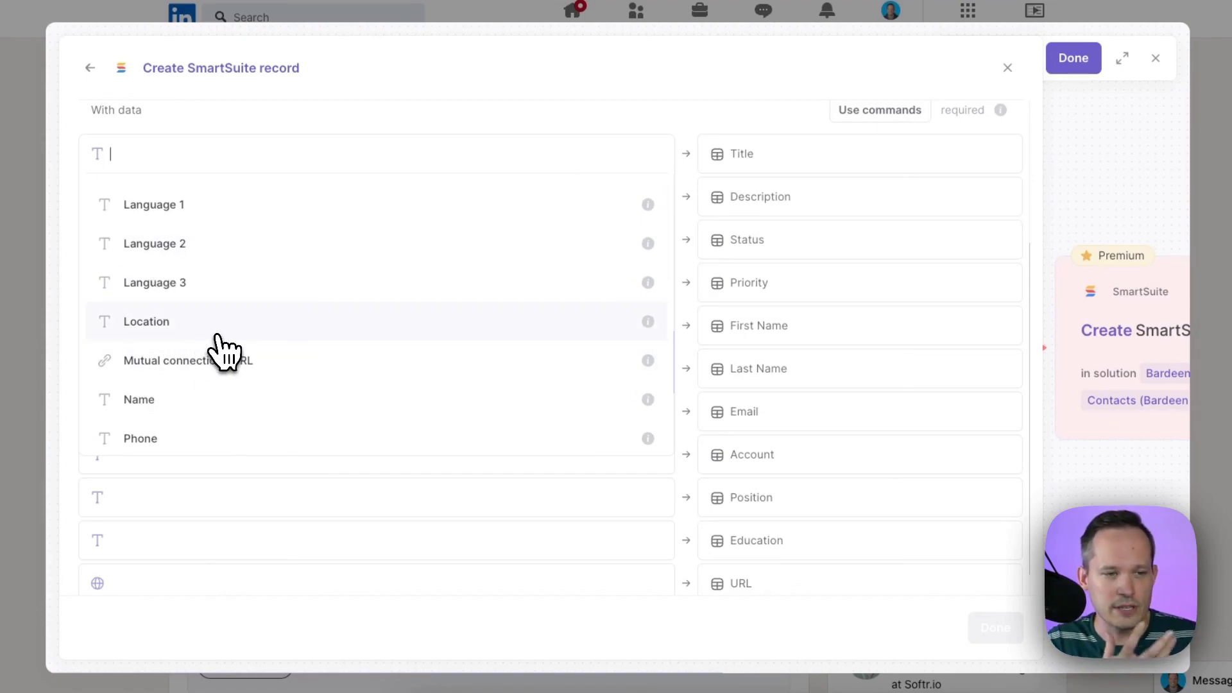
pyautogui.click(206, 401)
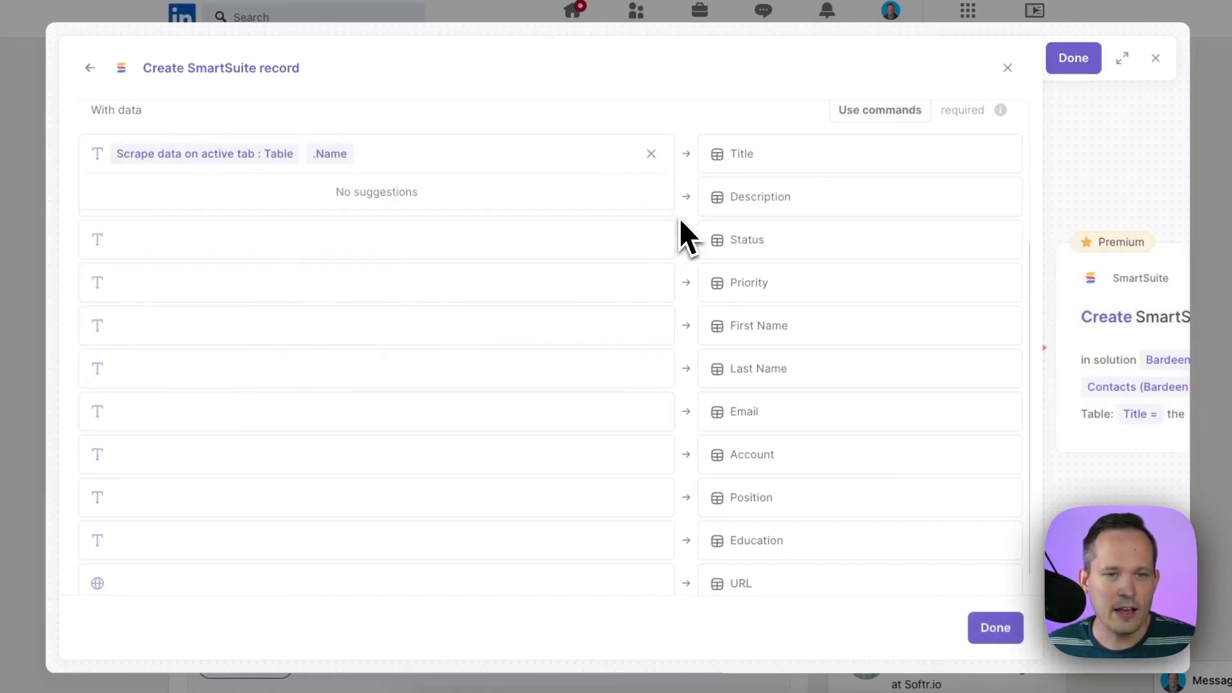
# - Save and close the record-action editor, then reopen the LinkedIn playbook in the builder
pyautogui.click(1156, 58)
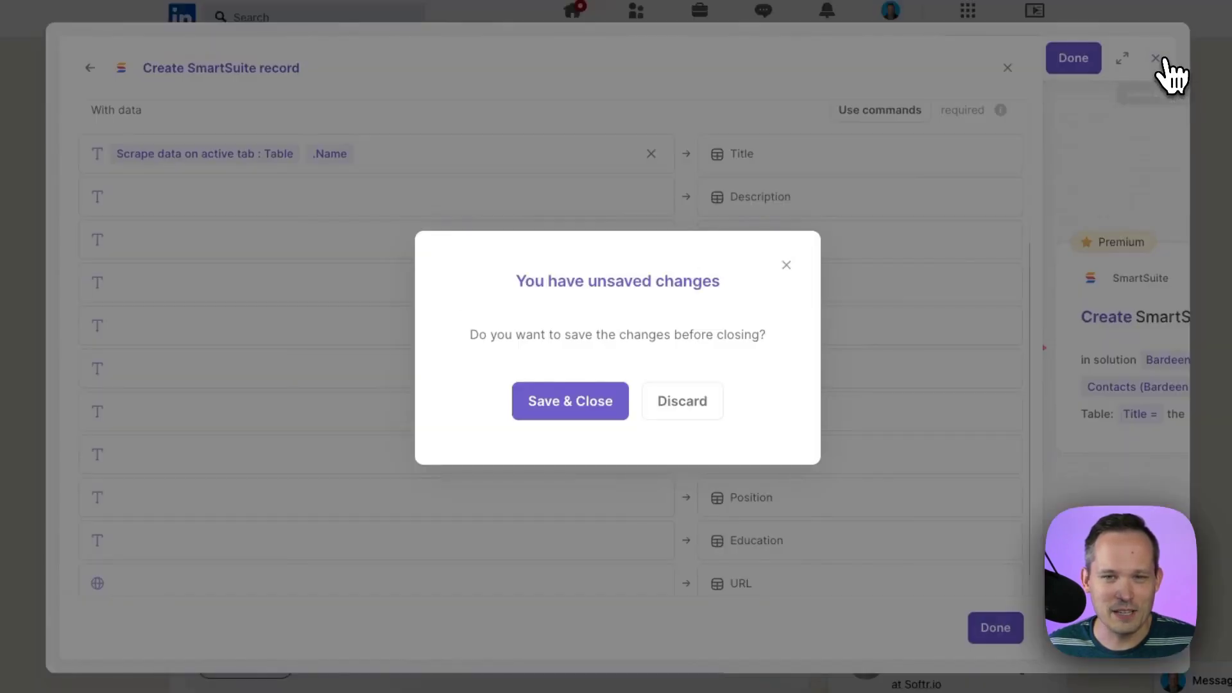
pyautogui.click(607, 410)
pyautogui.click(1144, 267)
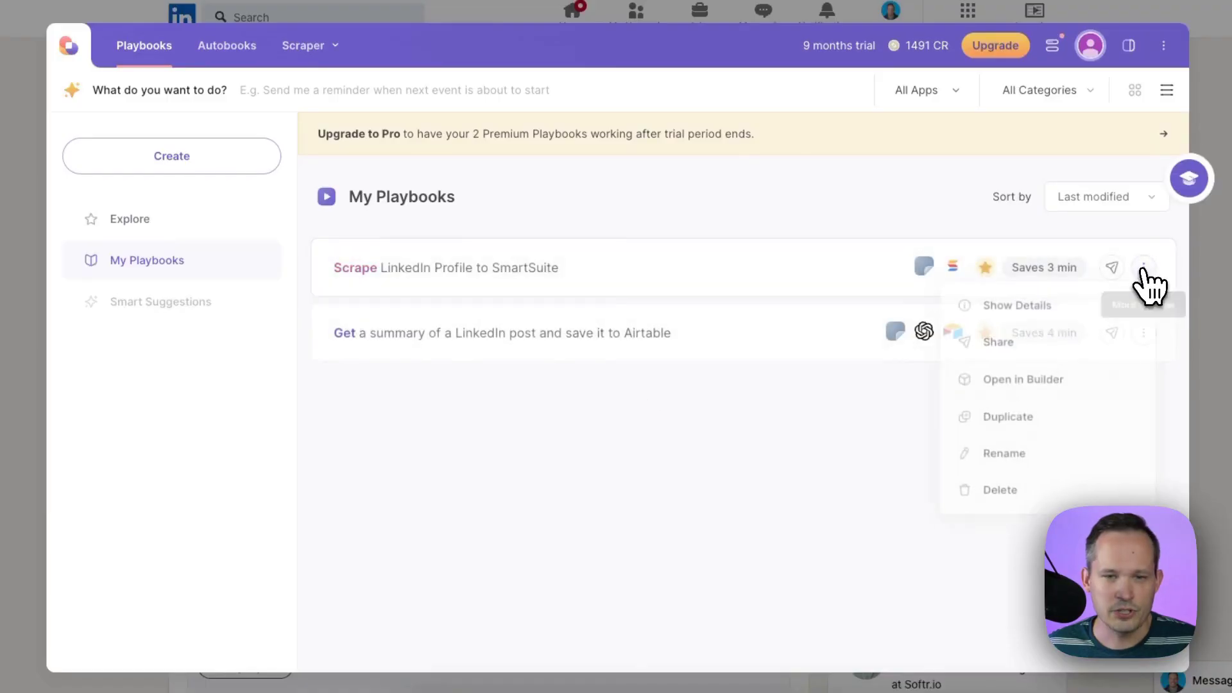
pyautogui.click(1039, 385)
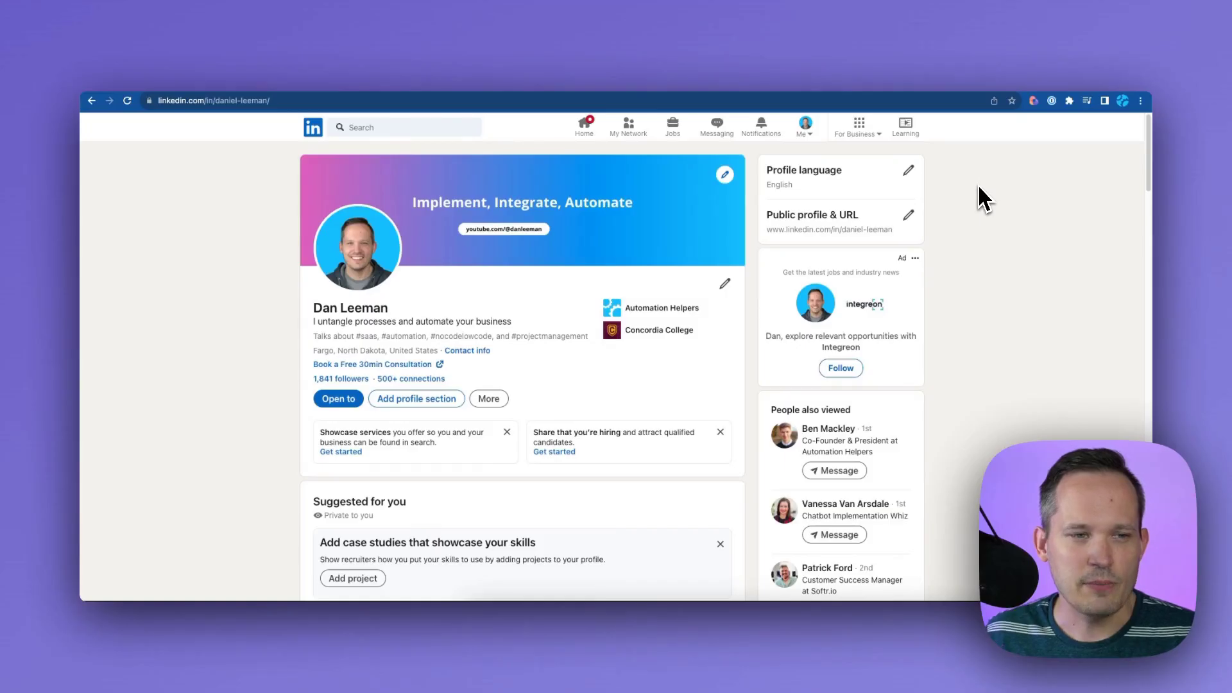
# - Run 'Scrape LinkedIn Profile to SmartSuite' on the open profile and dismiss the results table
pyautogui.click(1034, 101)
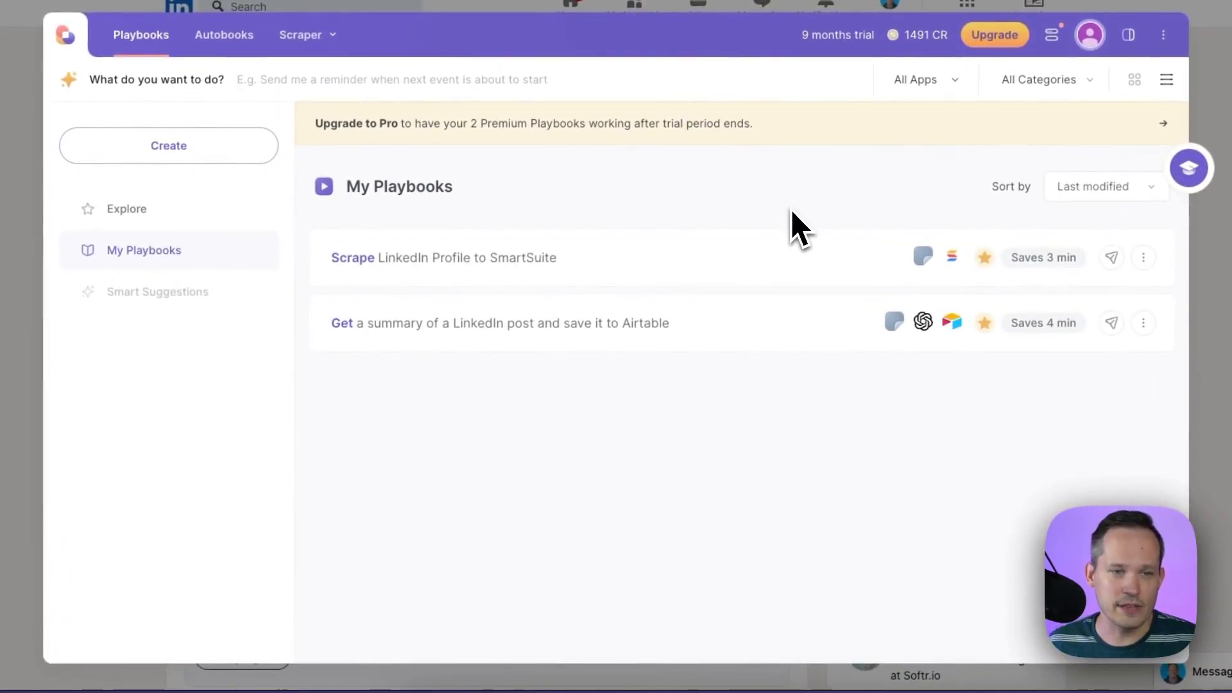
pyautogui.click(639, 250)
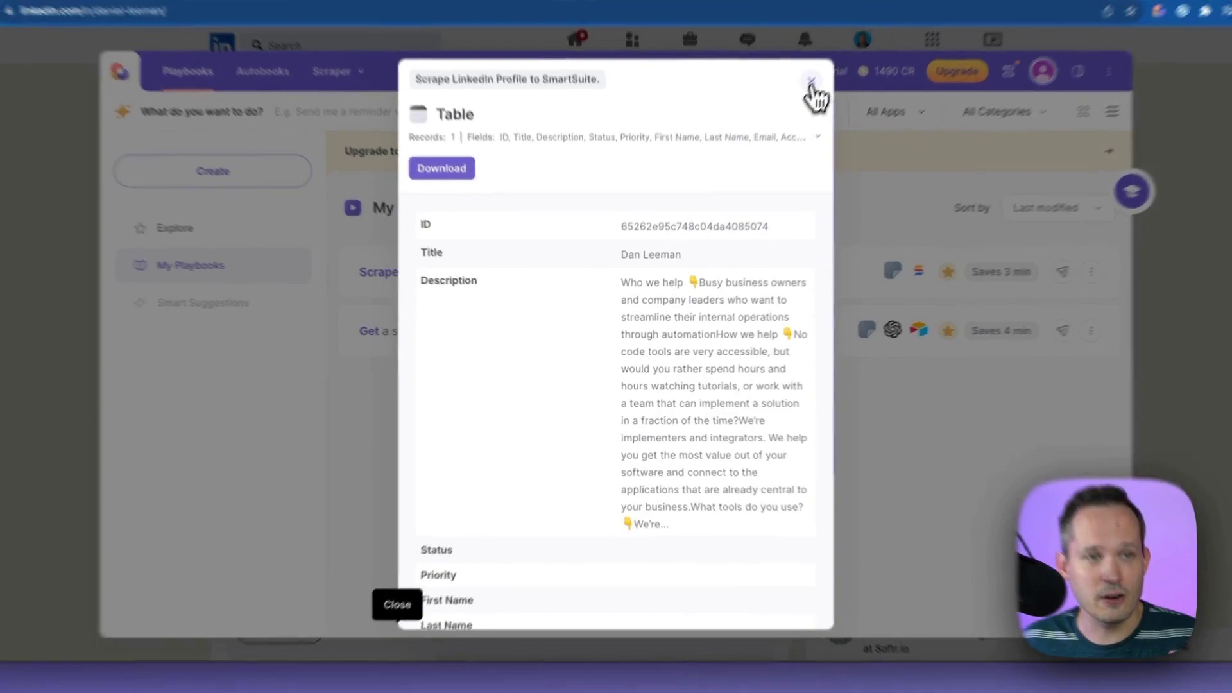
pyautogui.click(833, 45)
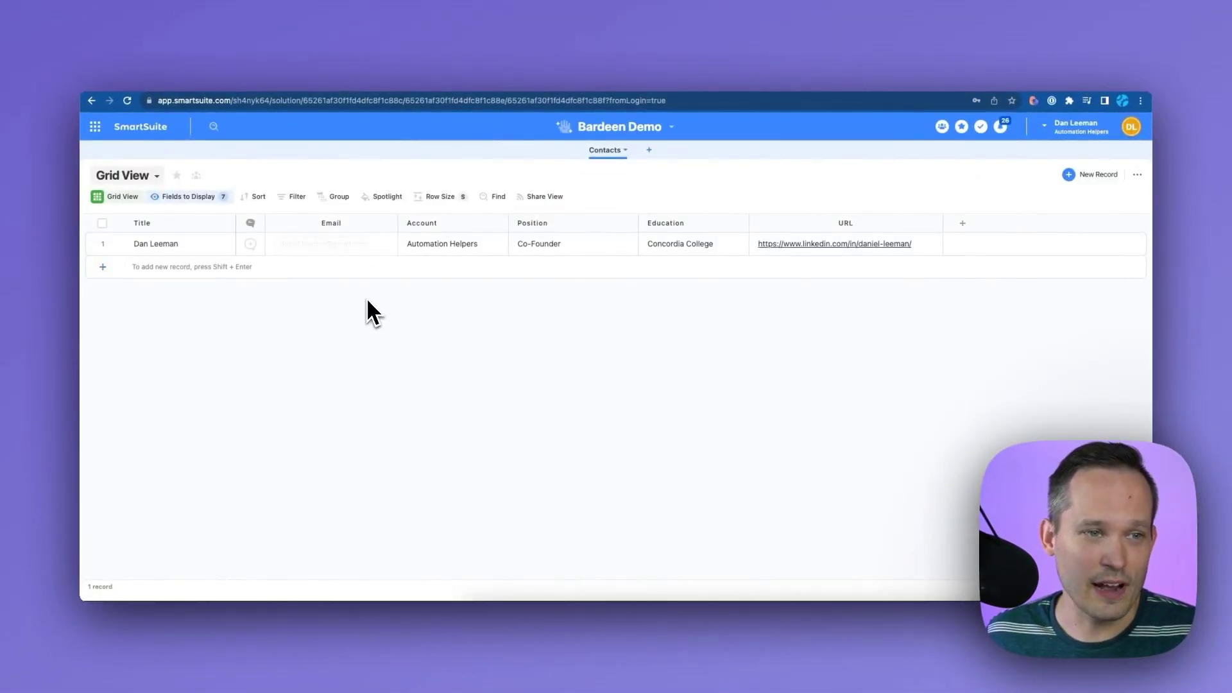
# - Step through the new contact's Email, Account, Position, Education and URL cells, then deselect
pyautogui.click(354, 247)
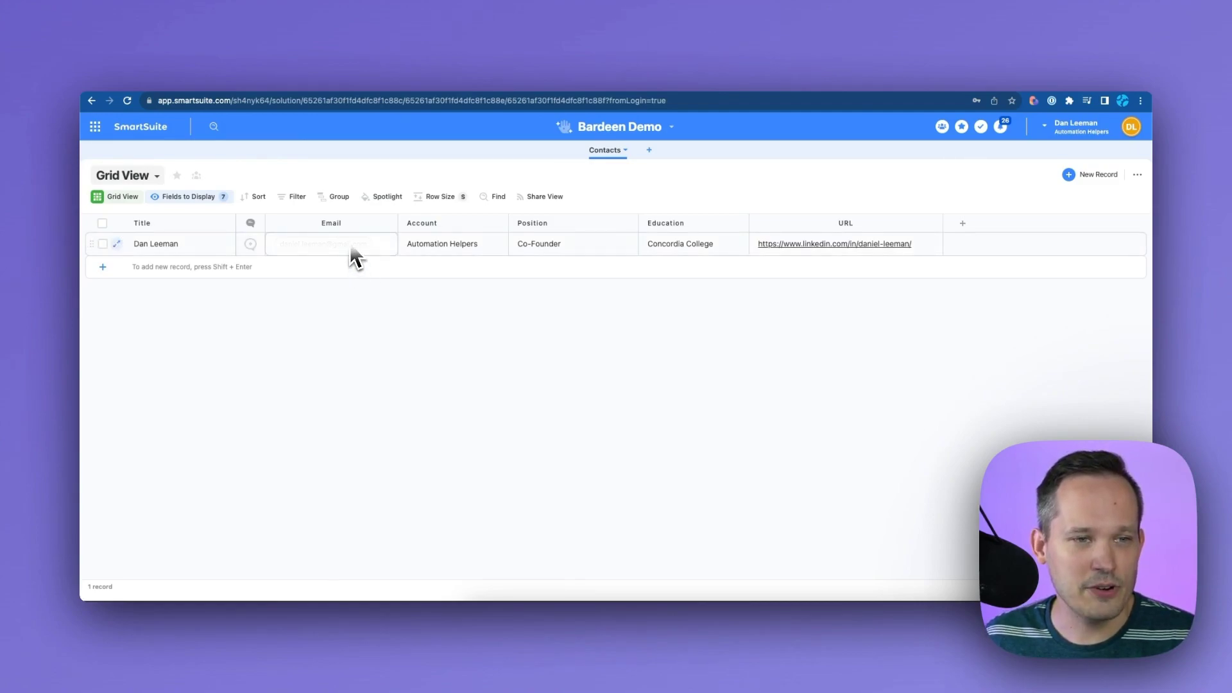
pyautogui.click(493, 244)
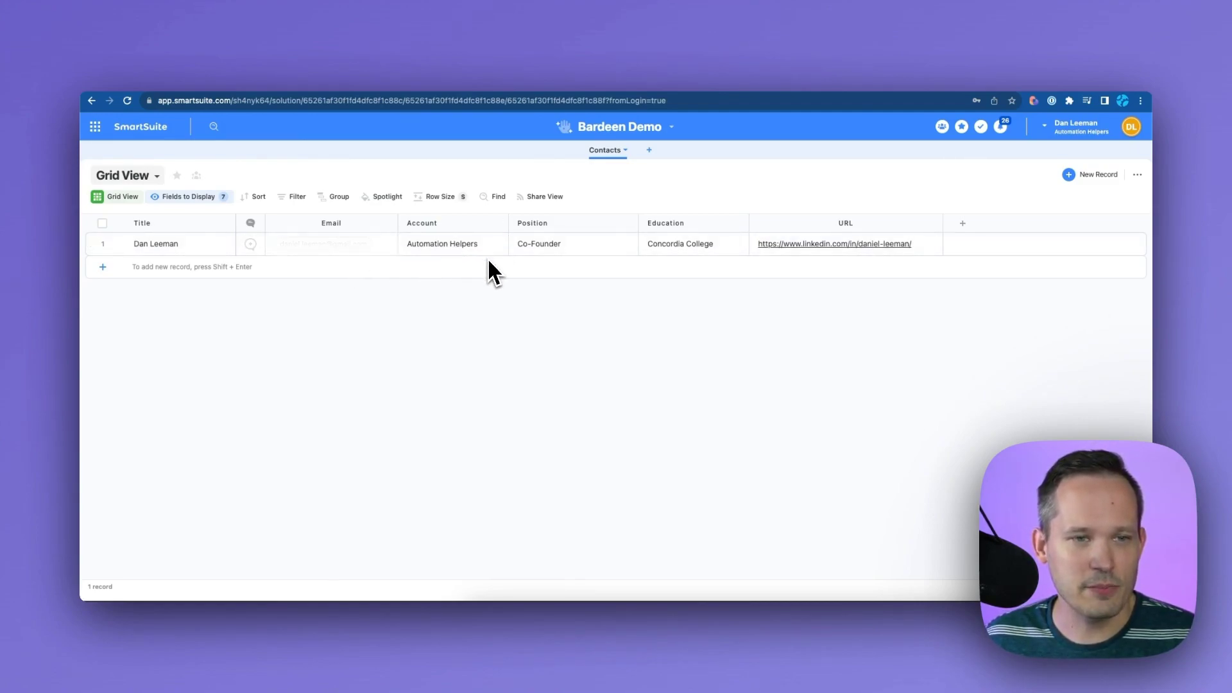
pyautogui.press('Right')
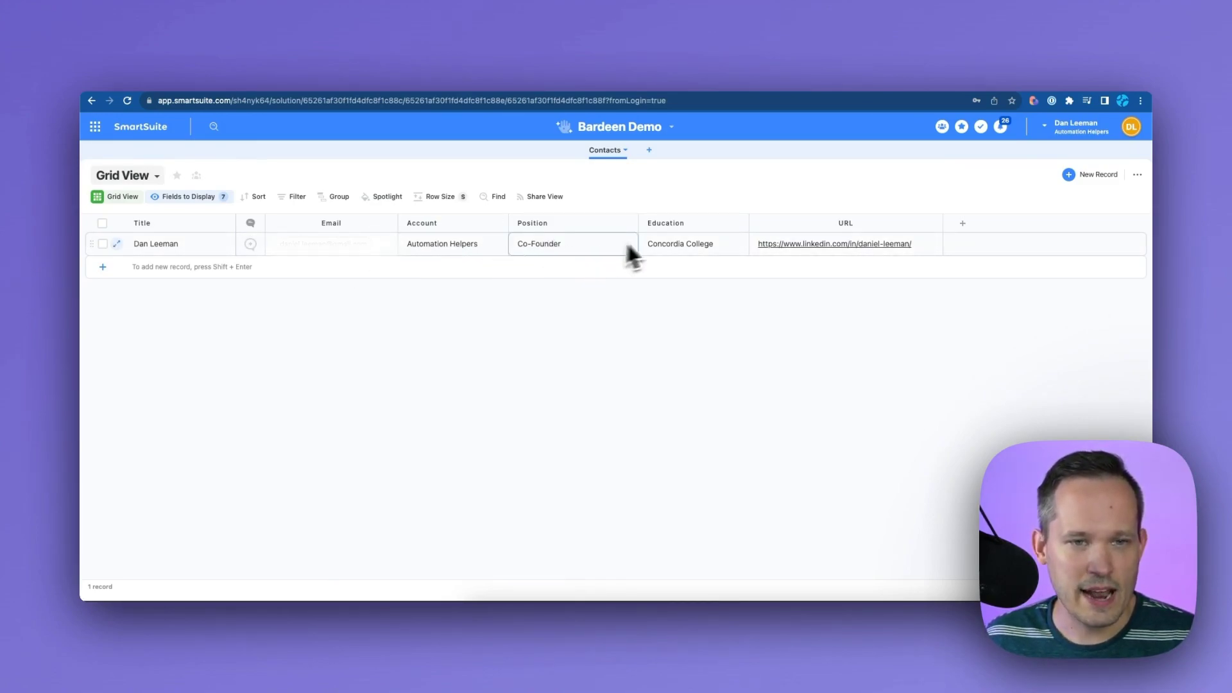
pyautogui.press('Right')
pyautogui.press('Right')
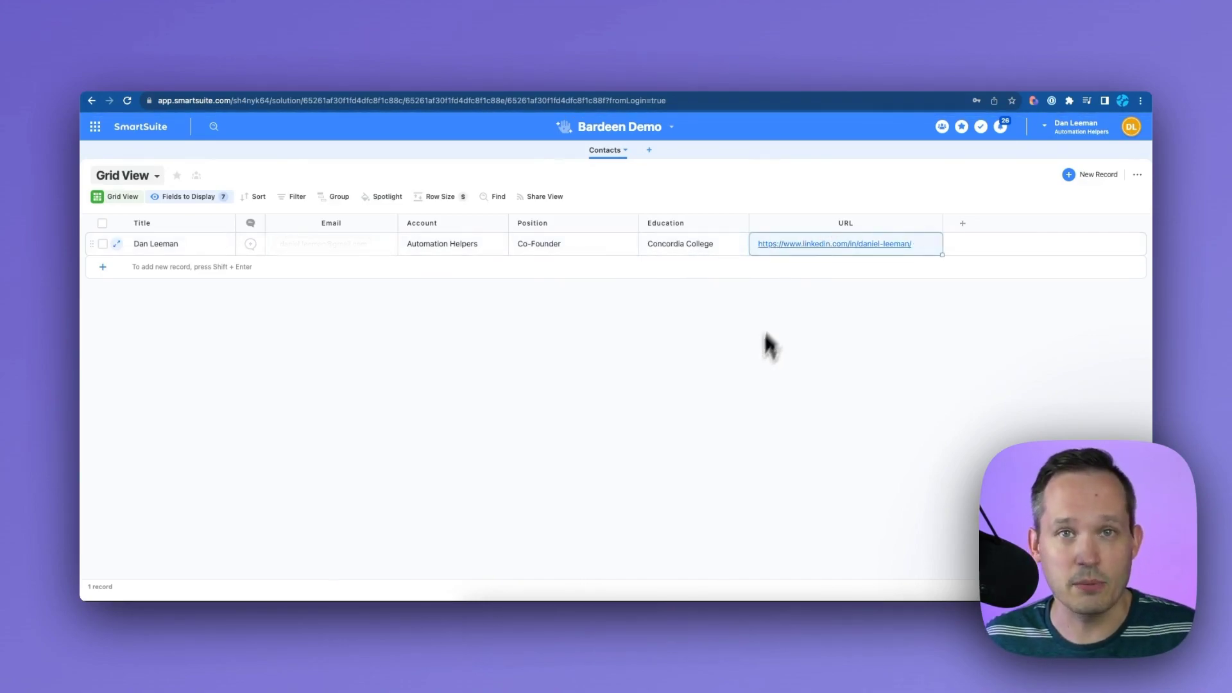
pyautogui.click(744, 380)
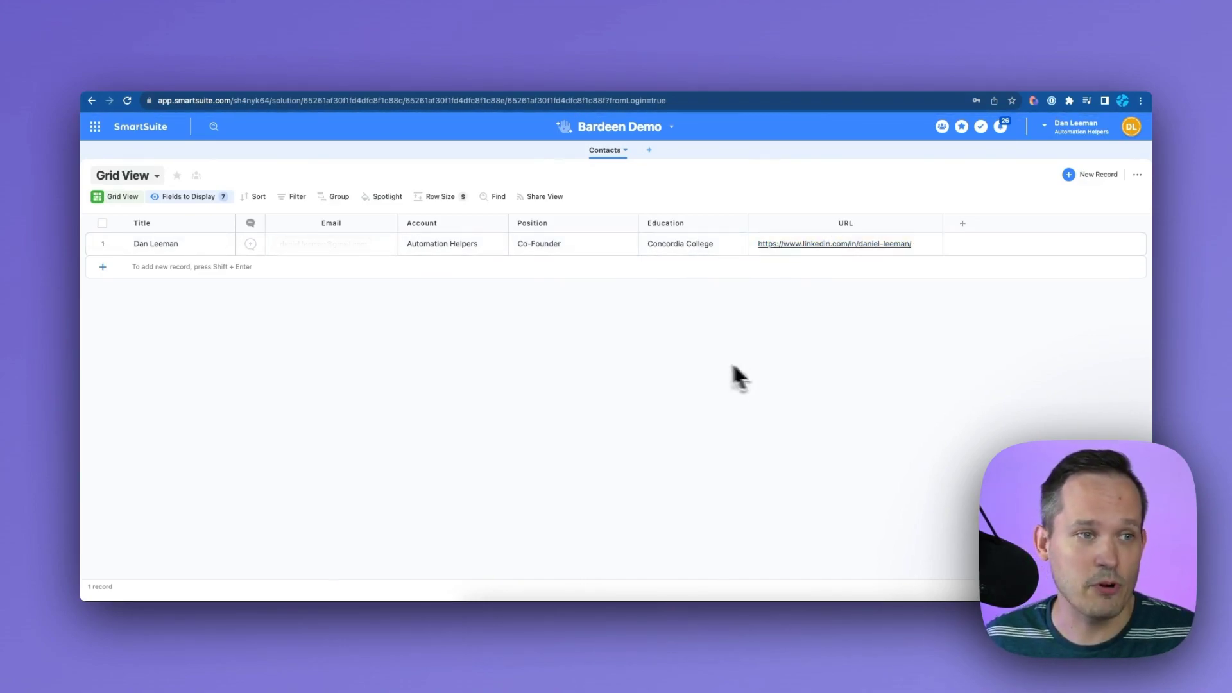
# - Open the new contact's full record and scroll through its fields
pyautogui.click(117, 247)
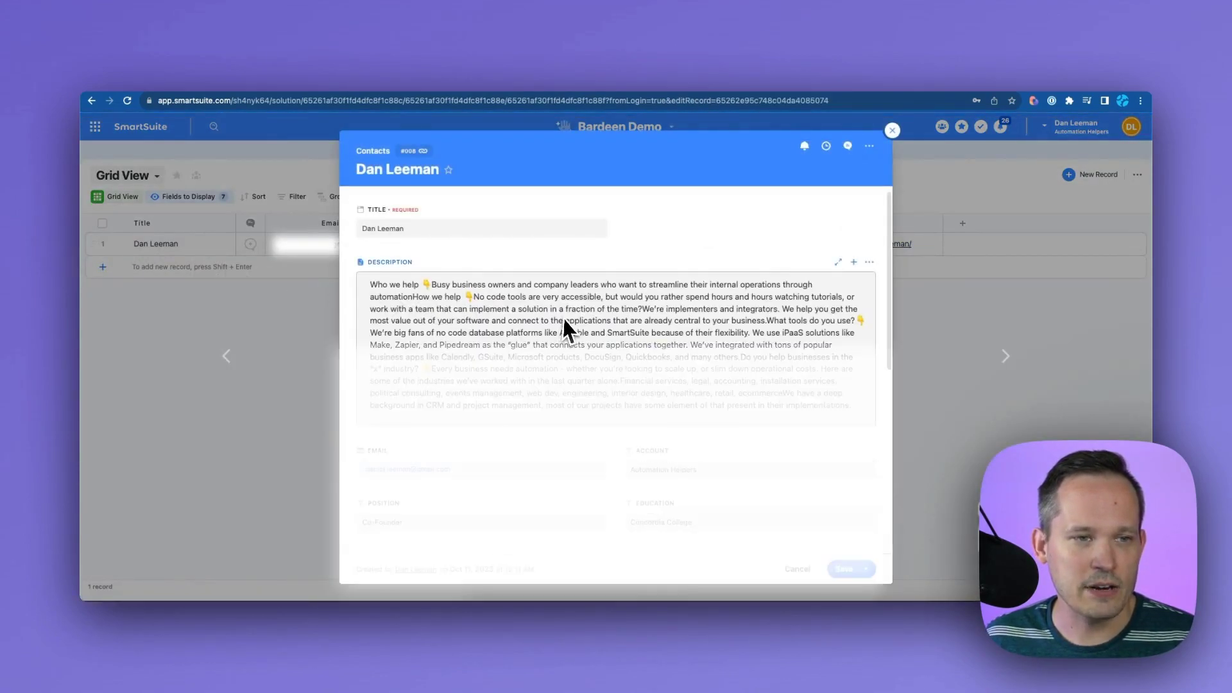
pyautogui.scroll(-1, 562, 321)
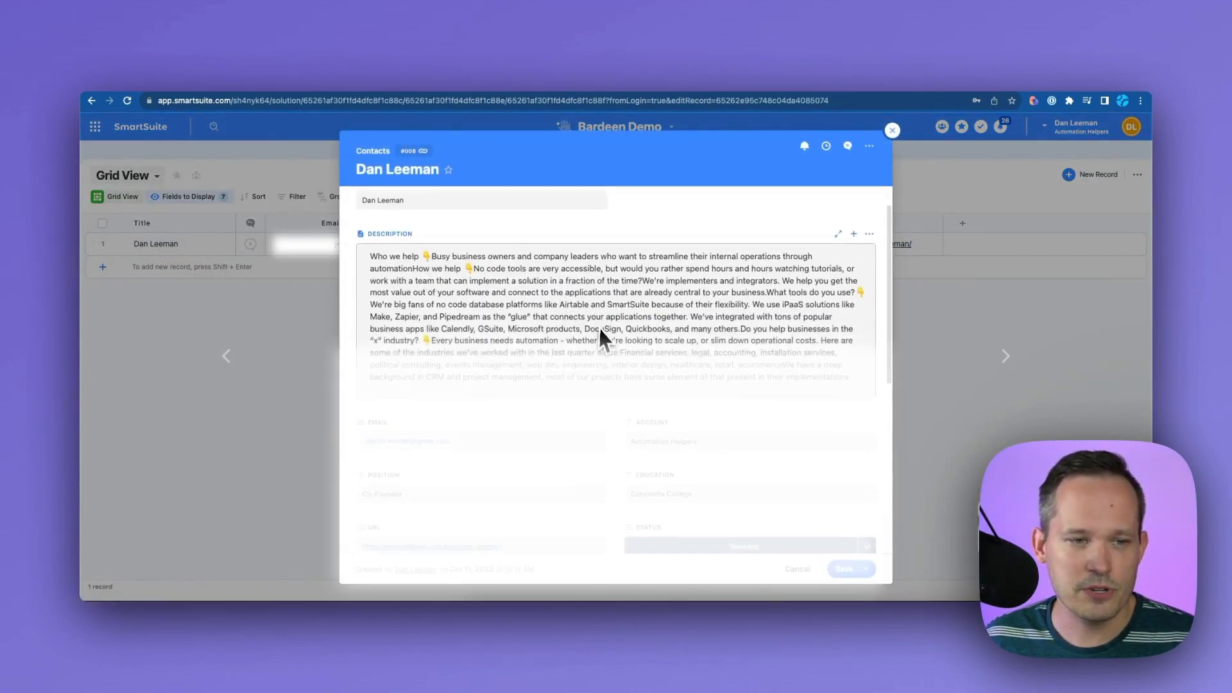
pyautogui.scroll(-2, 599, 327)
pyautogui.scroll(3, 598, 326)
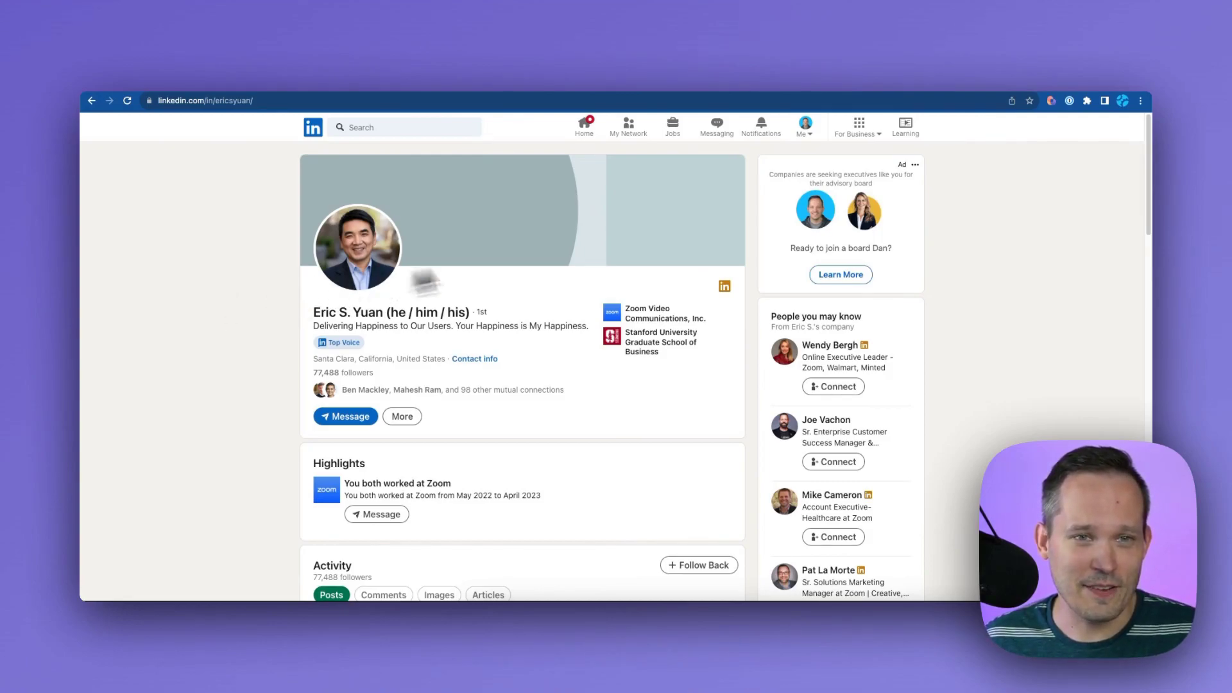
# - Launch 'Scrape LinkedIn Profile to SmartSuite' from Bardeen's playbook list on the second profile
pyautogui.click(1050, 101)
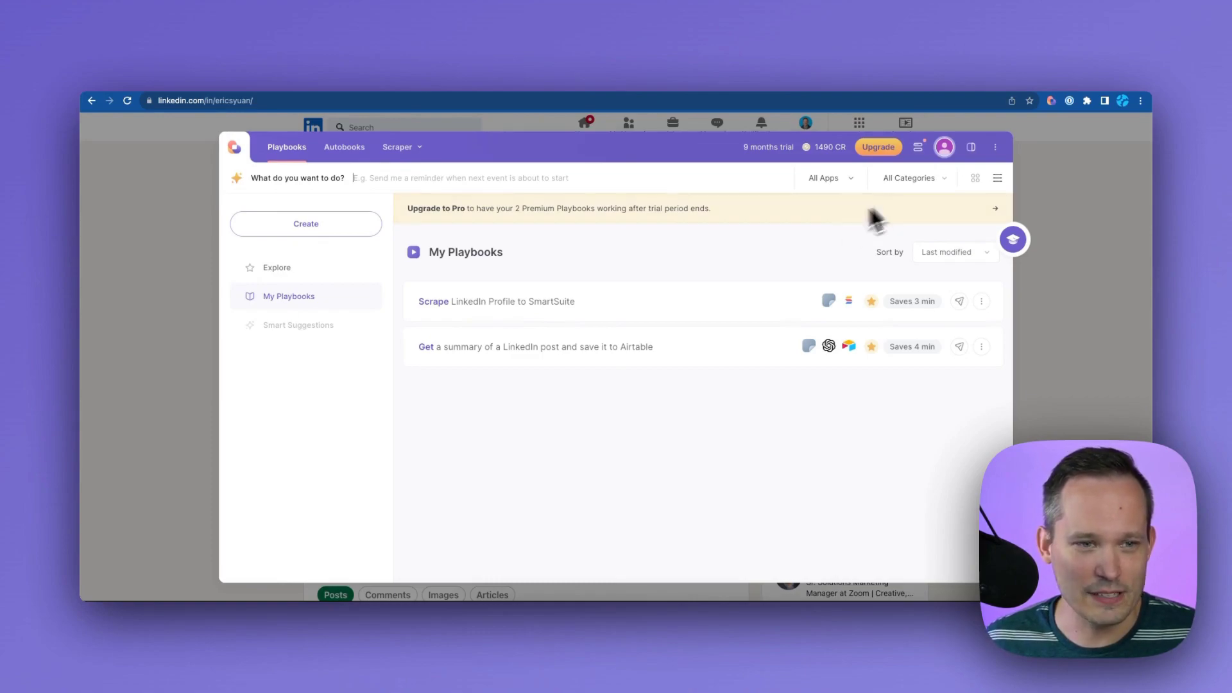
pyautogui.click(687, 305)
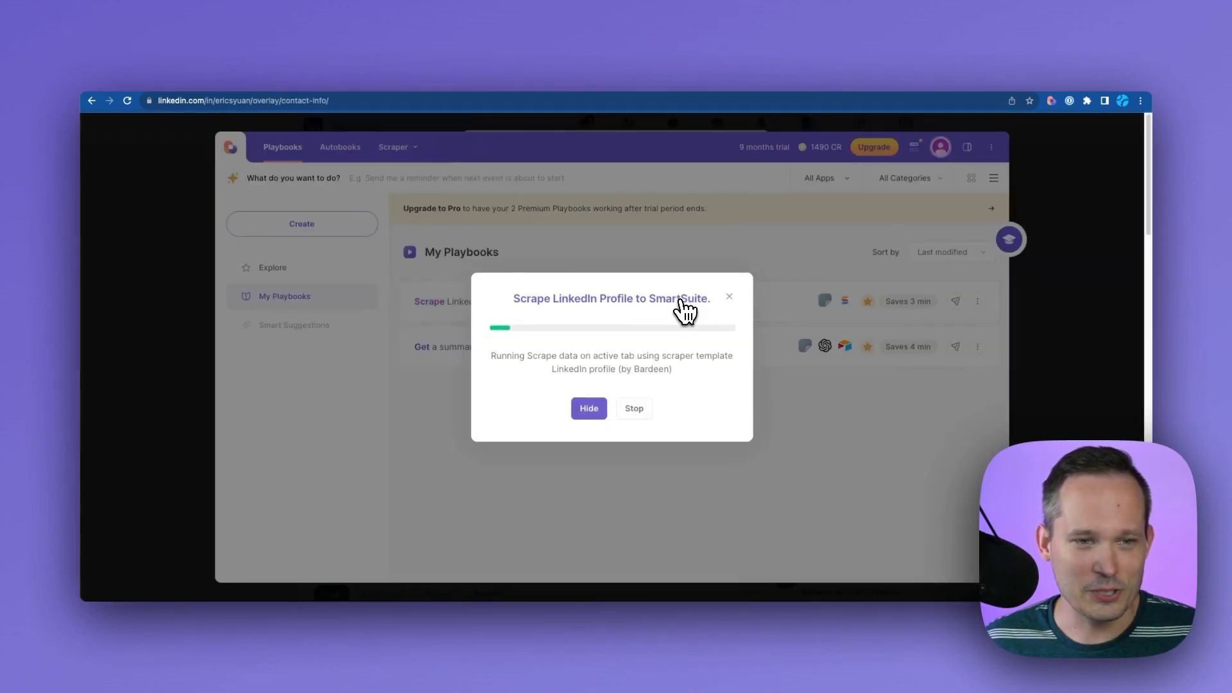